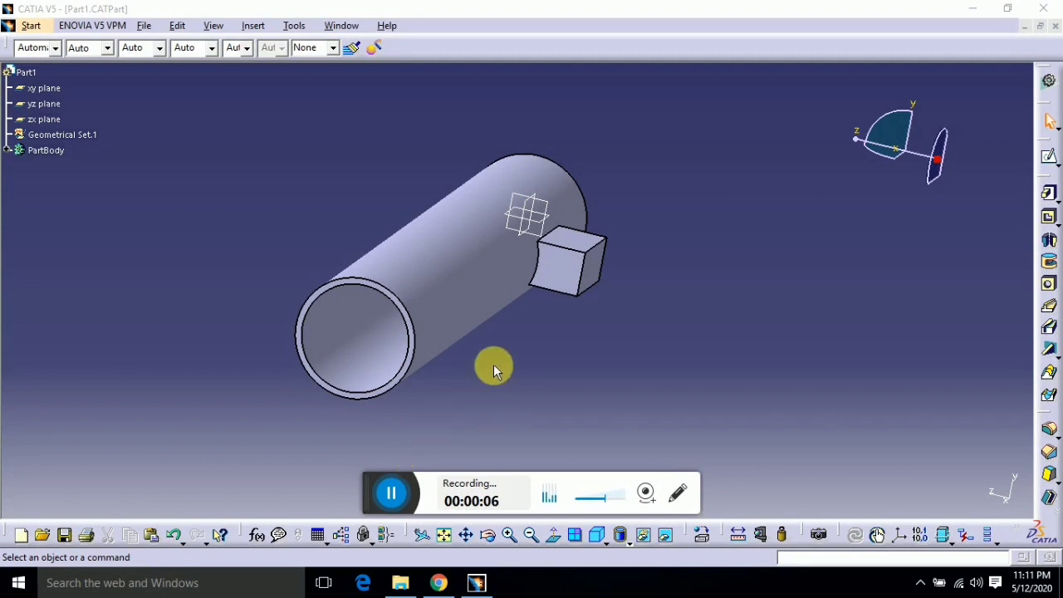
- Select the second of the four overlapping faces at the block inside the tube, and clear the selection
{"action": "middle_click_drag", "start_coordinate": [510, 366], "coordinate": [757, 343]}
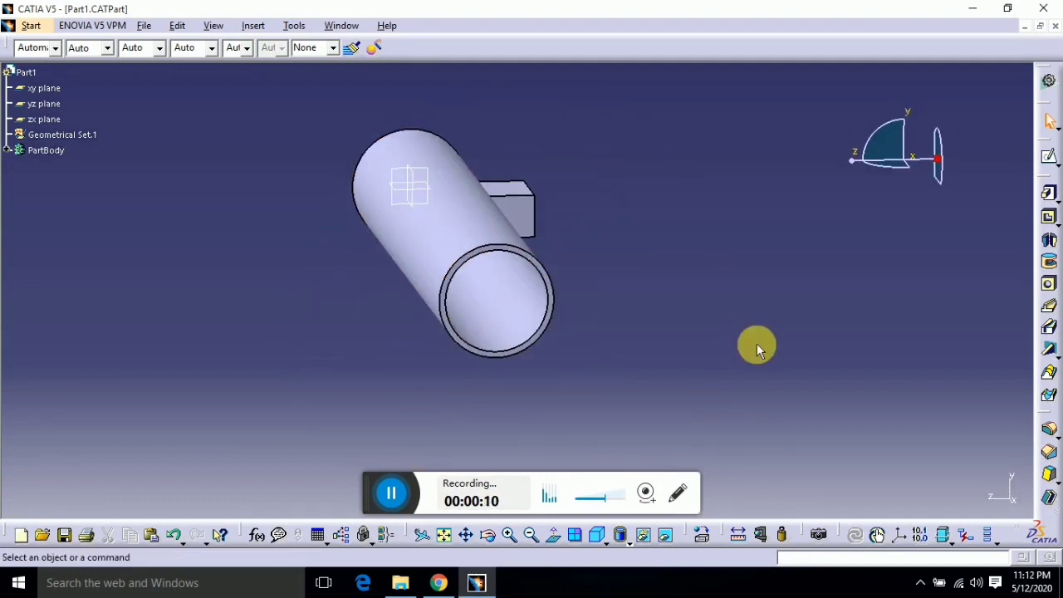
{"action": "middle_click_drag", "start_coordinate": [588, 306], "coordinate": [570, 249]}
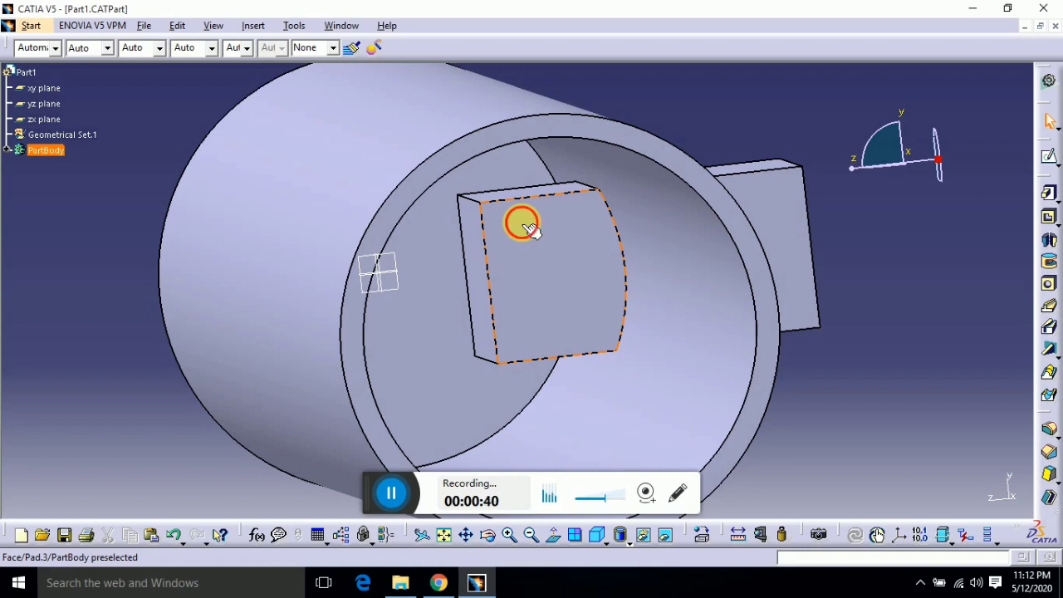
{"action": "left_click", "coordinate": [522, 223]}
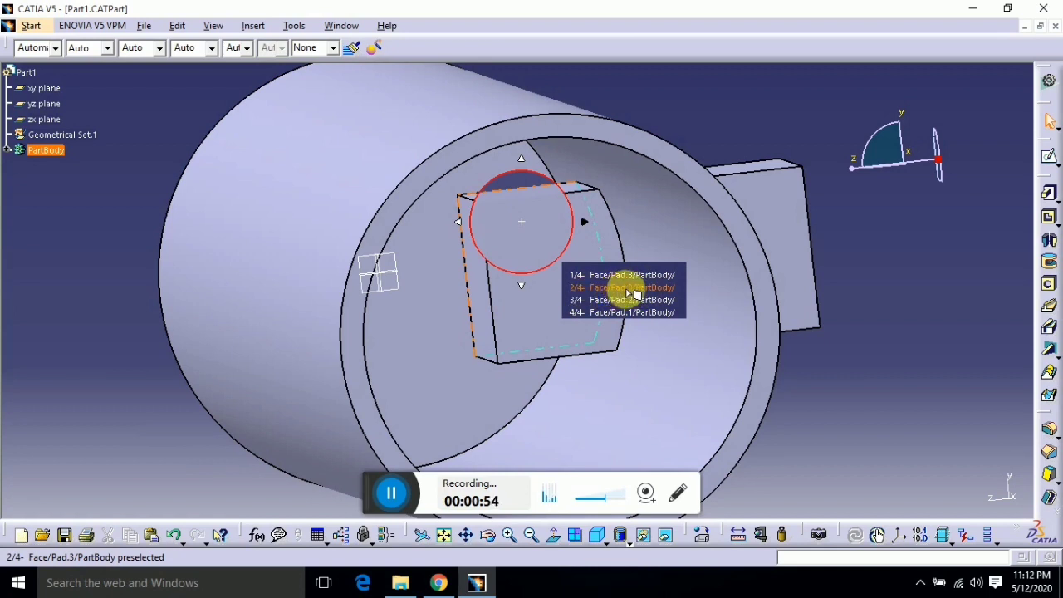
{"action": "left_click", "coordinate": [633, 287]}
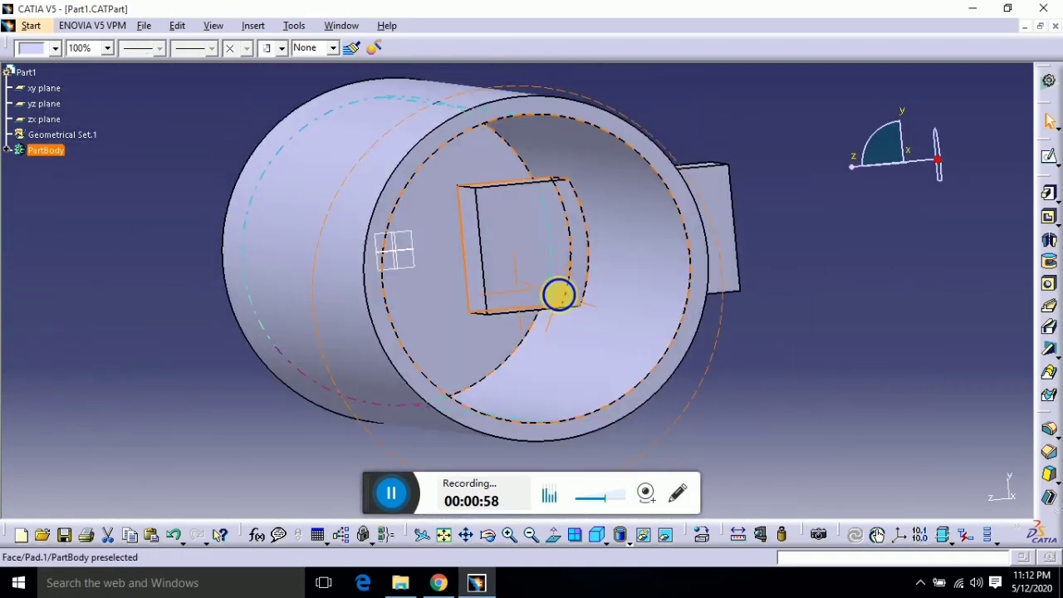
{"action": "middle_click_drag", "start_coordinate": [543, 251], "coordinate": [532, 284]}
{"action": "left_click", "coordinate": [791, 363]}
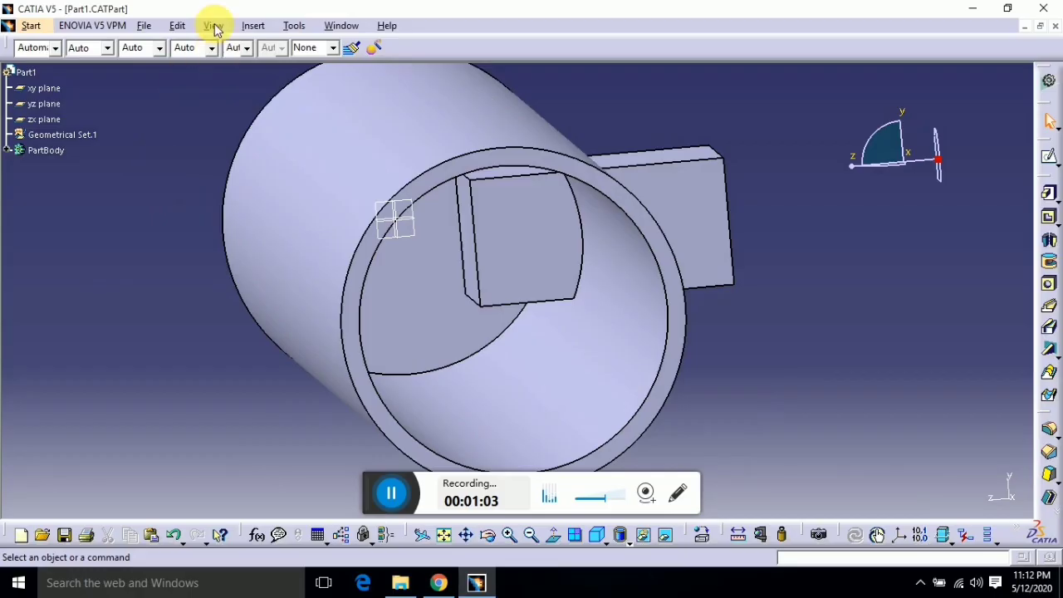
- Switch the part's view from parallel to perspective projection
{"action": "left_click", "coordinate": [210, 26]}
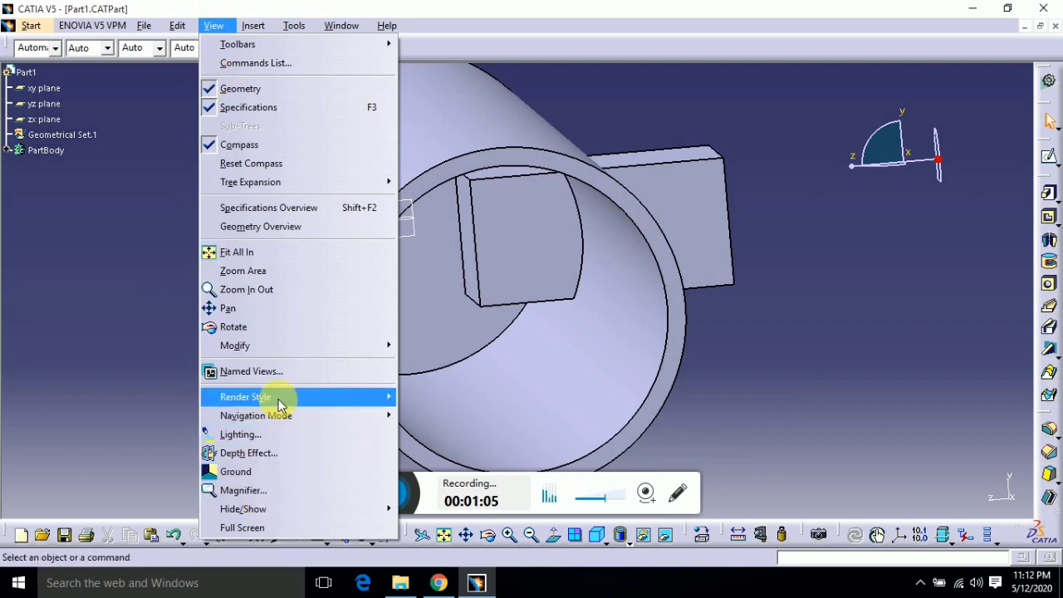
{"action": "mouse_move", "coordinate": [267, 405]}
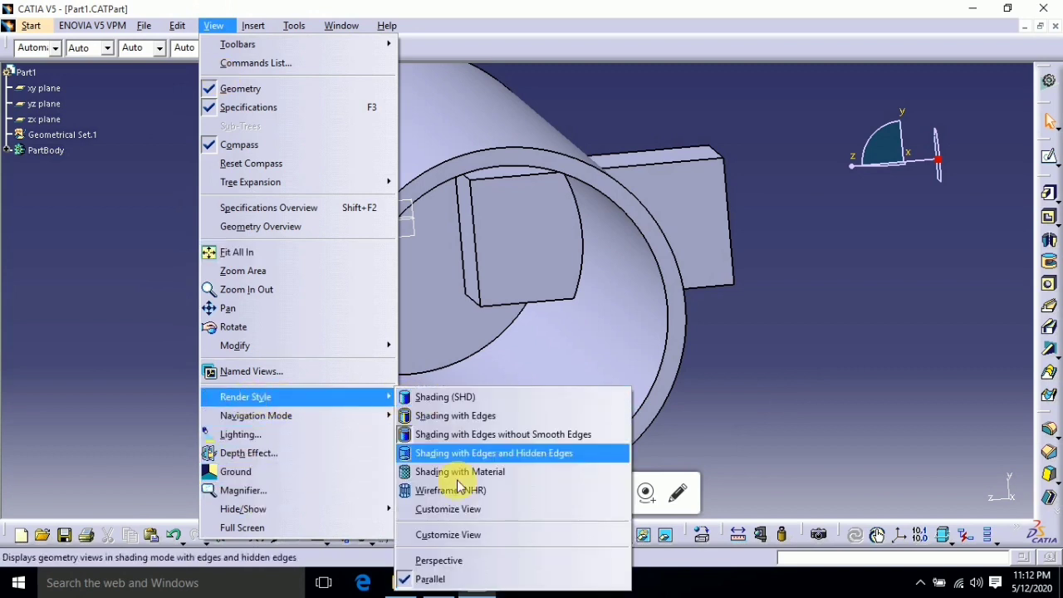
{"action": "left_click", "coordinate": [438, 563]}
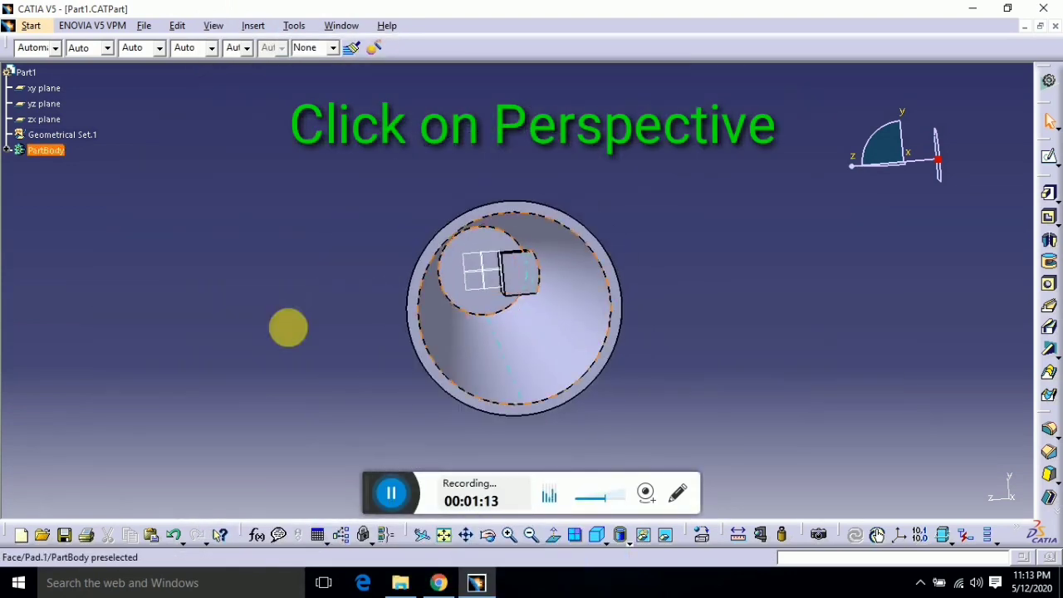
- Select three adjacent faces of the block from inside the tube
{"action": "middle_click_drag", "start_coordinate": [288, 328], "coordinate": [532, 235]}
{"action": "middle_click_drag", "start_coordinate": [600, 322], "coordinate": [368, 252]}
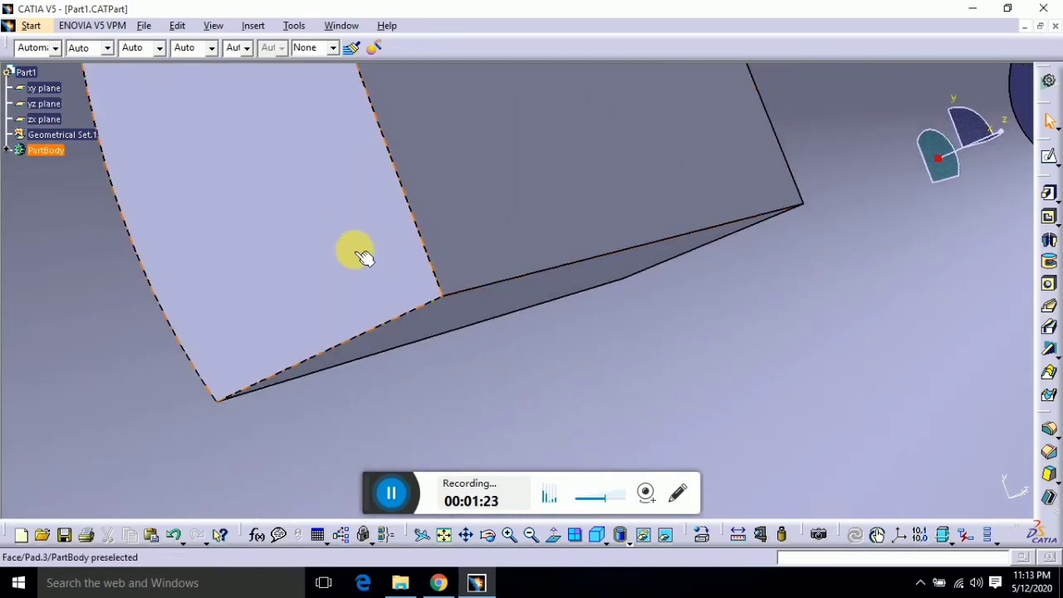
{"action": "left_click", "coordinate": [364, 258]}
{"action": "left_click", "coordinate": [468, 202], "text": "ctrl"}
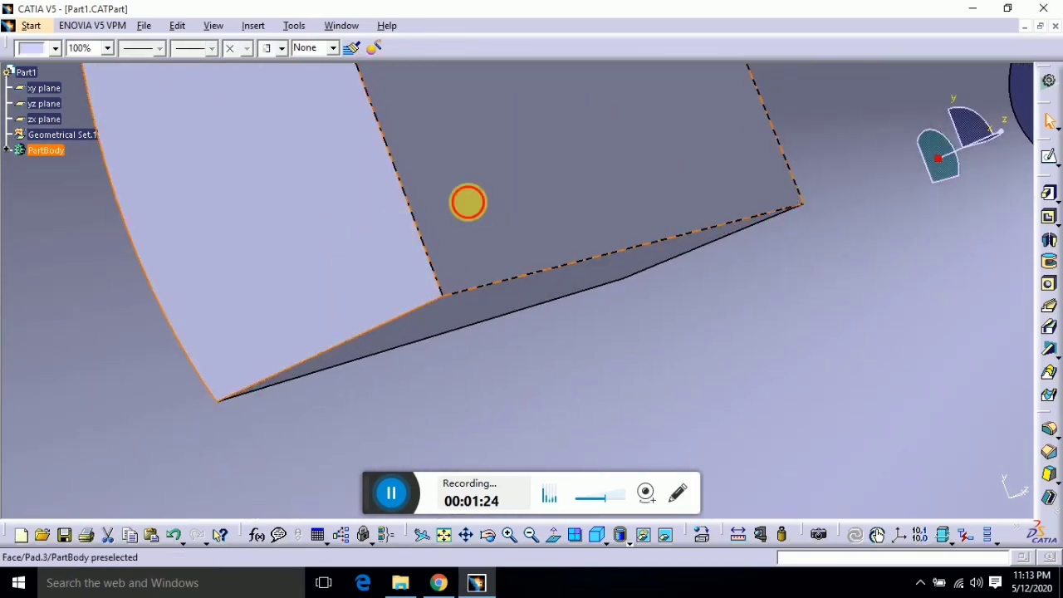
{"action": "left_click", "coordinate": [468, 314], "text": "ctrl"}
{"action": "middle_click_drag", "start_coordinate": [509, 246], "coordinate": [527, 185], "text": "ctrl"}
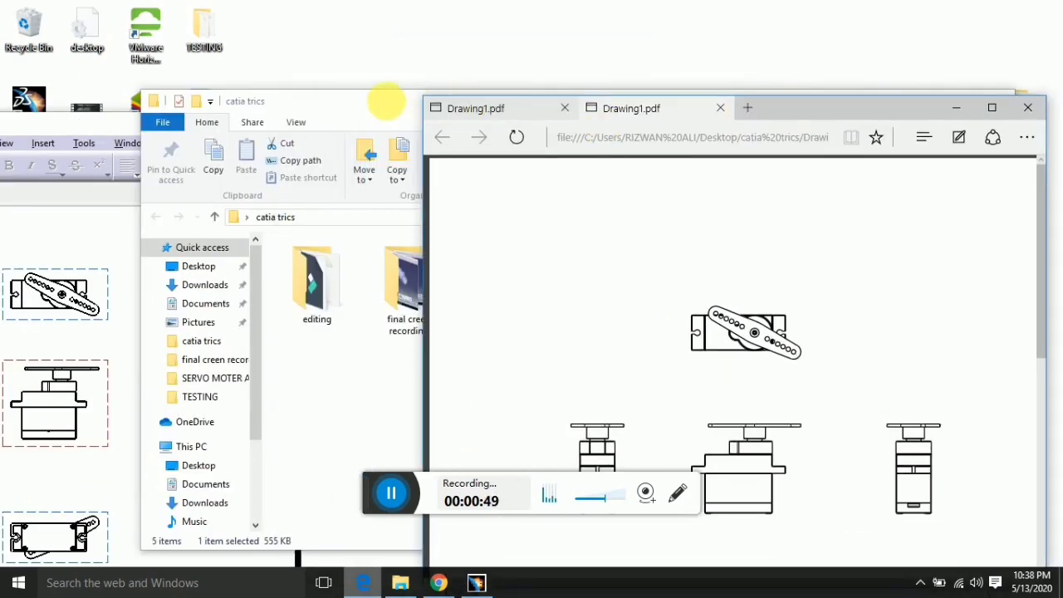
- Place the CATIA drawing window and the Drawing1.pdf window next to each other on the desktop
{"action": "mouse_move", "coordinate": [380, 104]}
{"action": "left_mouse_down"}
{"action": "mouse_move", "coordinate": [291, 118]}
{"action": "mouse_move", "coordinate": [327, 57]}
{"action": "mouse_move", "coordinate": [352, 40]}
{"action": "left_mouse_up"}
{"action": "left_click", "coordinate": [848, 112]}
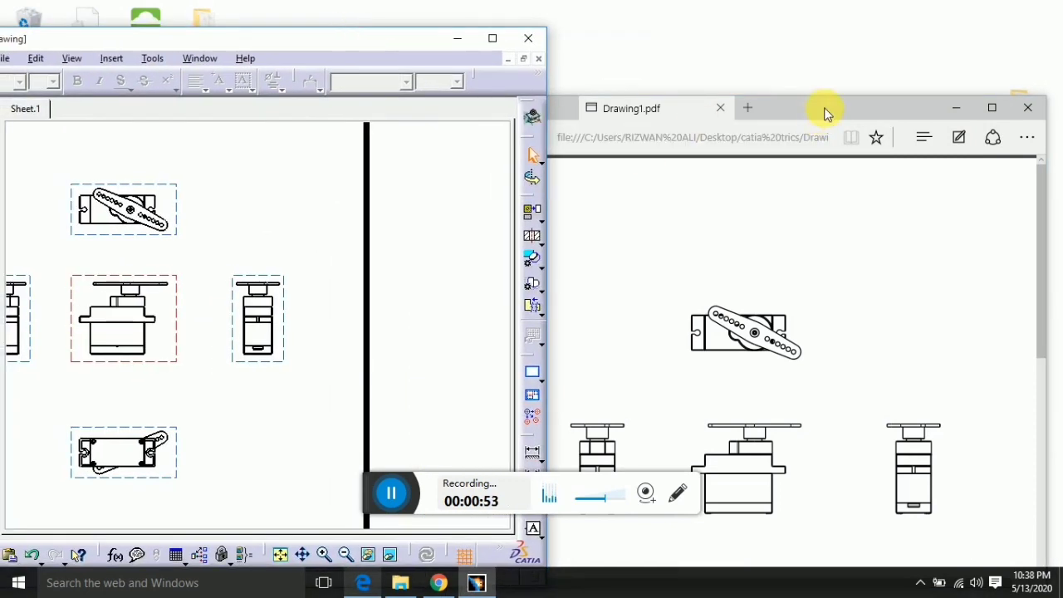
{"action": "left_click_drag", "start_coordinate": [827, 112], "coordinate": [842, 54]}
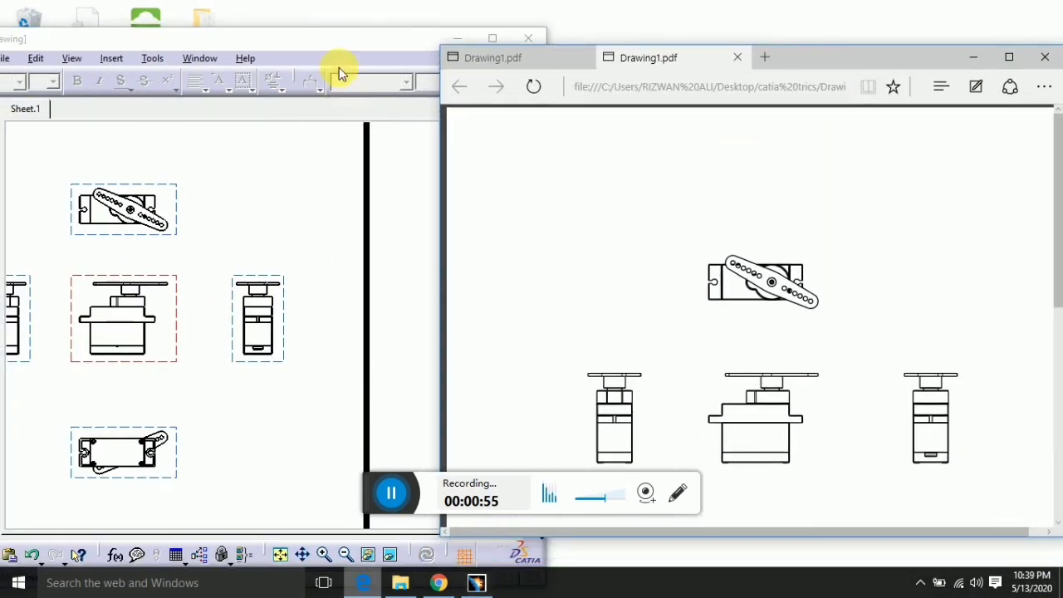
{"action": "mouse_move", "coordinate": [351, 40]}
{"action": "left_mouse_down"}
{"action": "mouse_move", "coordinate": [339, 35]}
{"action": "mouse_move", "coordinate": [360, 27]}
{"action": "left_mouse_up"}
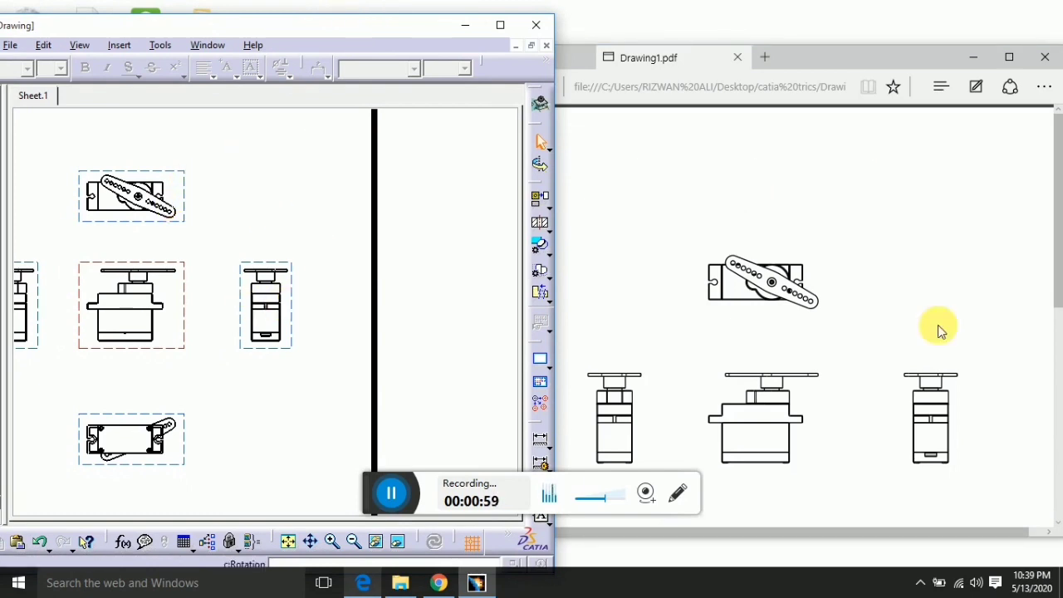
{"action": "mouse_move", "coordinate": [843, 56]}
{"action": "left_mouse_down"}
{"action": "mouse_move", "coordinate": [859, 38]}
{"action": "mouse_move", "coordinate": [837, 69]}
{"action": "mouse_move", "coordinate": [857, 66]}
{"action": "left_mouse_up"}
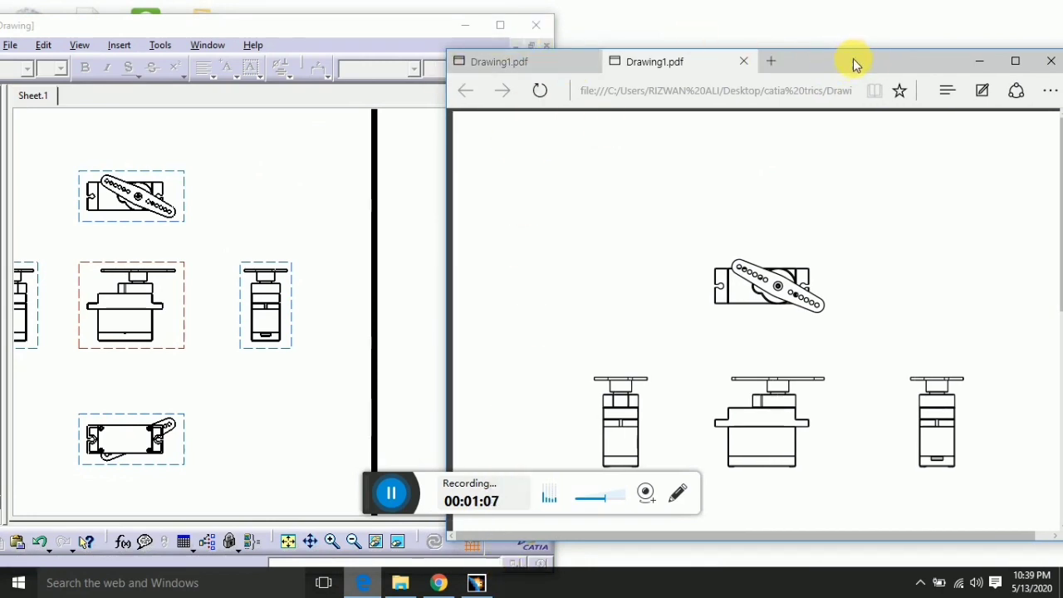
- Snap the Drawing1.pdf and CATIA drawing windows to opposite halves of the screen, and dock the catia trics folder window beside the drawing
{"action": "left_click_drag", "start_coordinate": [851, 61], "coordinate": [1062, 98]}
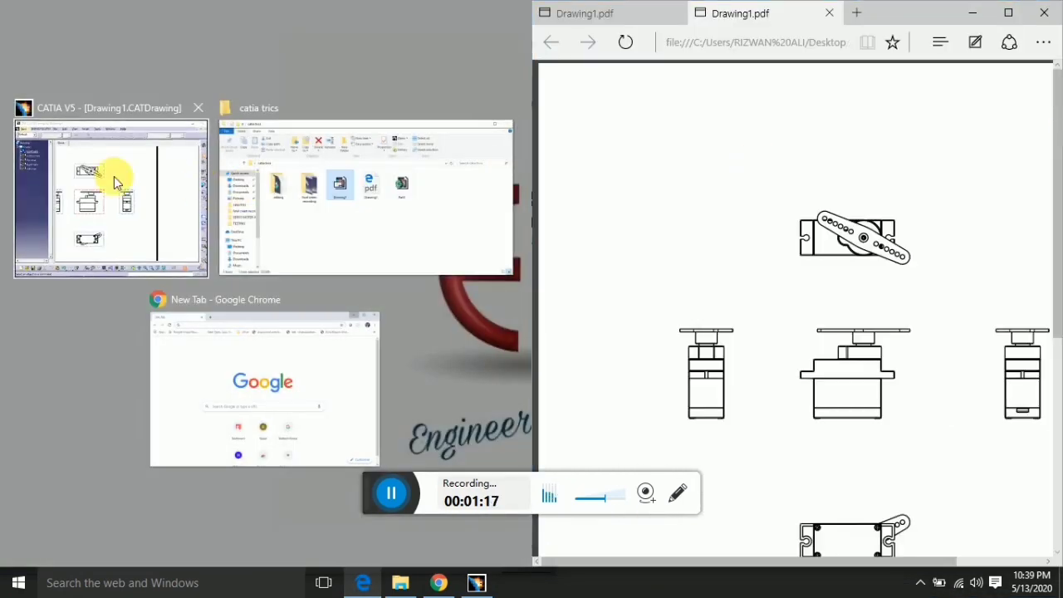
{"action": "left_click", "coordinate": [152, 161]}
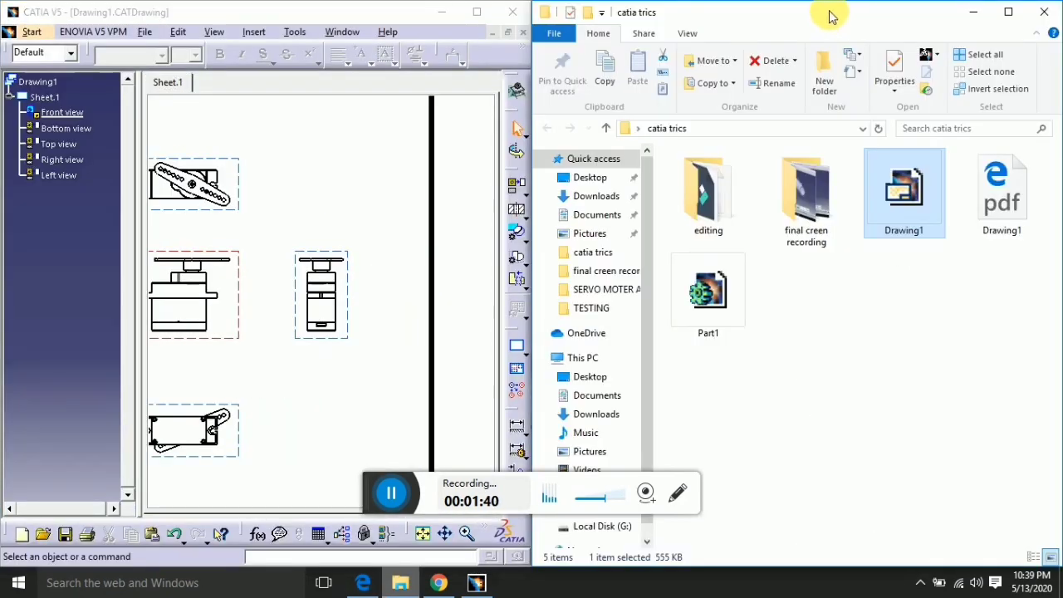
{"action": "left_click_drag", "start_coordinate": [827, 17], "coordinate": [1062, 200]}
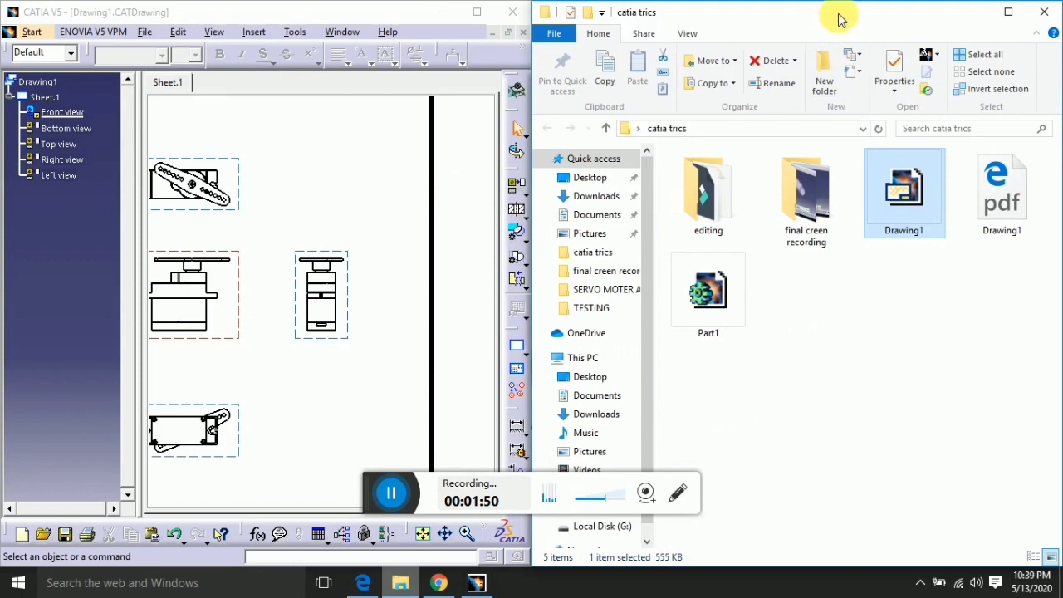
{"action": "mouse_move", "coordinate": [840, 18]}
{"action": "left_mouse_down"}
{"action": "mouse_move", "coordinate": [842, 45]}
{"action": "mouse_move", "coordinate": [850, 5]}
{"action": "left_mouse_up"}
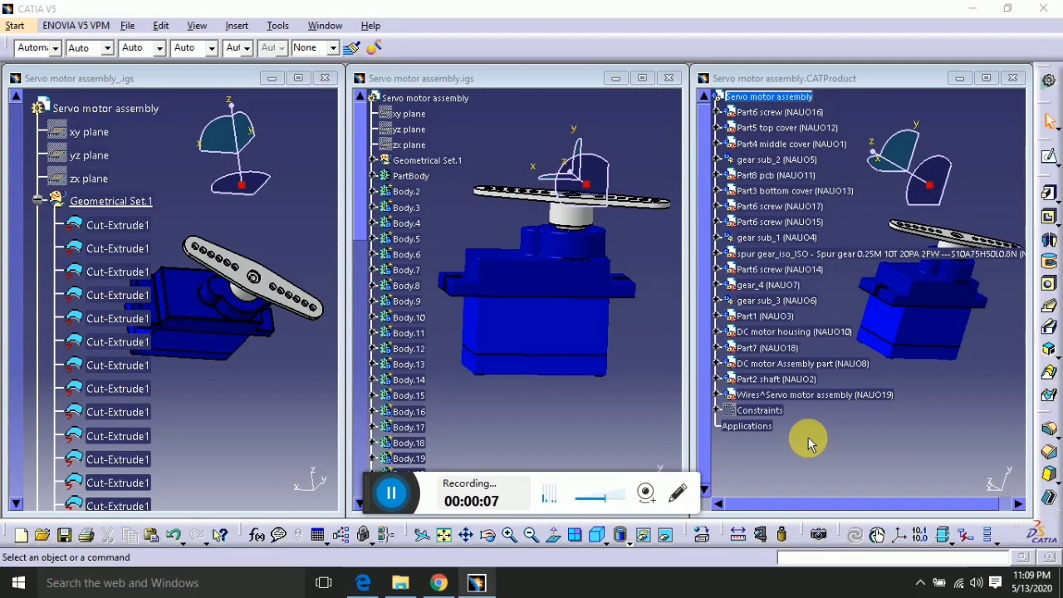
- Compare the models and specification trees of the two servo motor IGES files and the original CATProduct
{"action": "left_click", "coordinate": [809, 437]}
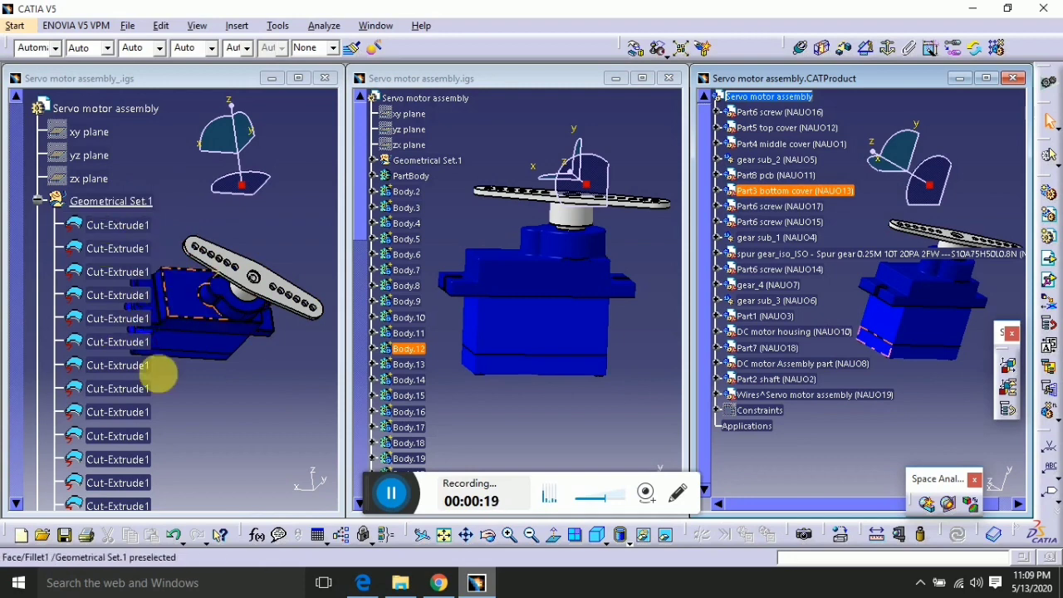
{"action": "left_click", "coordinate": [244, 365]}
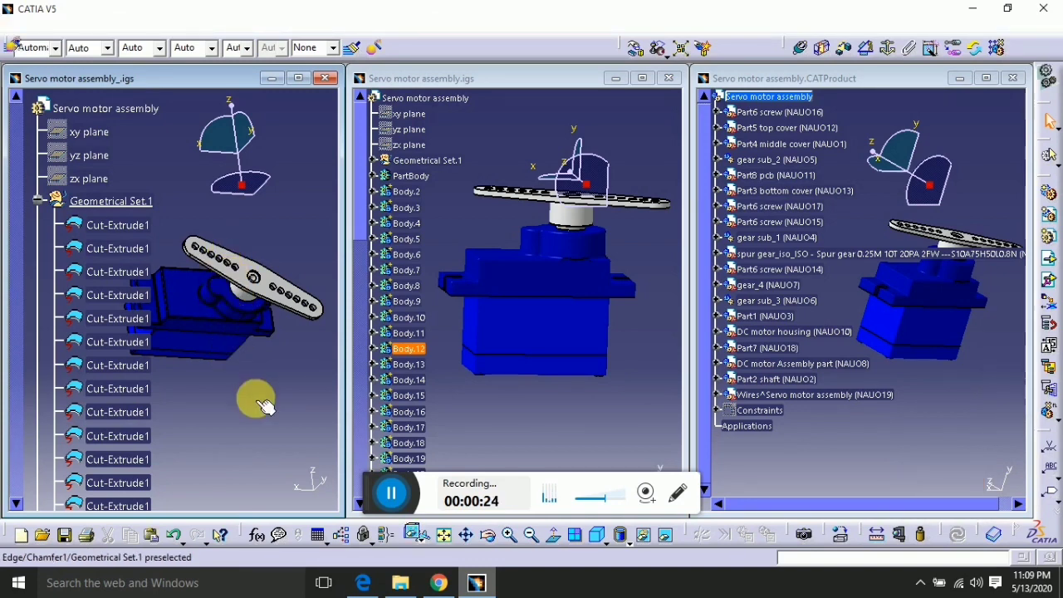
{"action": "middle_click_drag", "start_coordinate": [265, 405], "coordinate": [261, 251]}
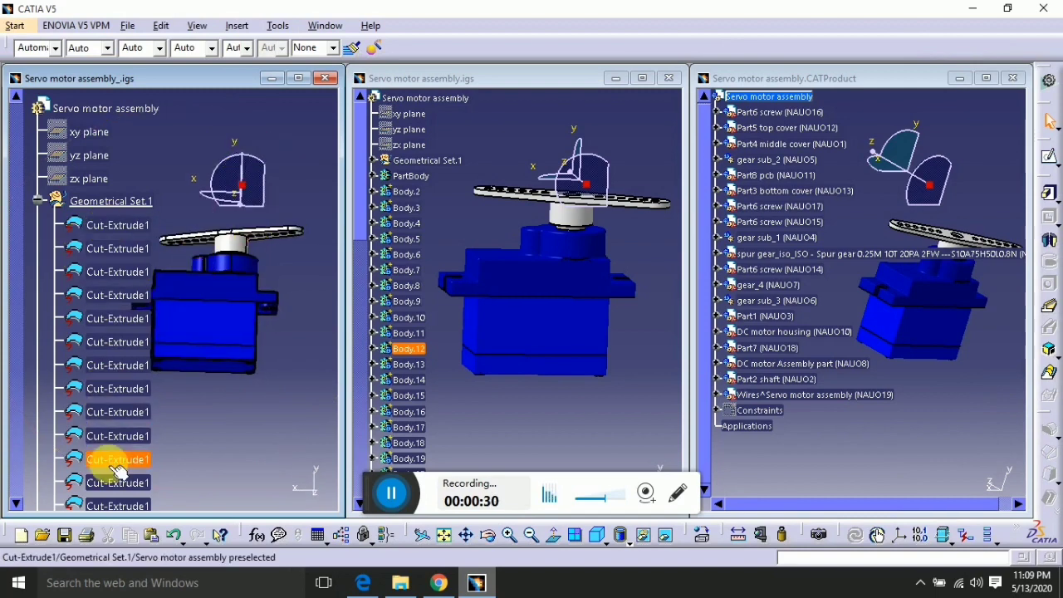
{"action": "left_click", "coordinate": [408, 145]}
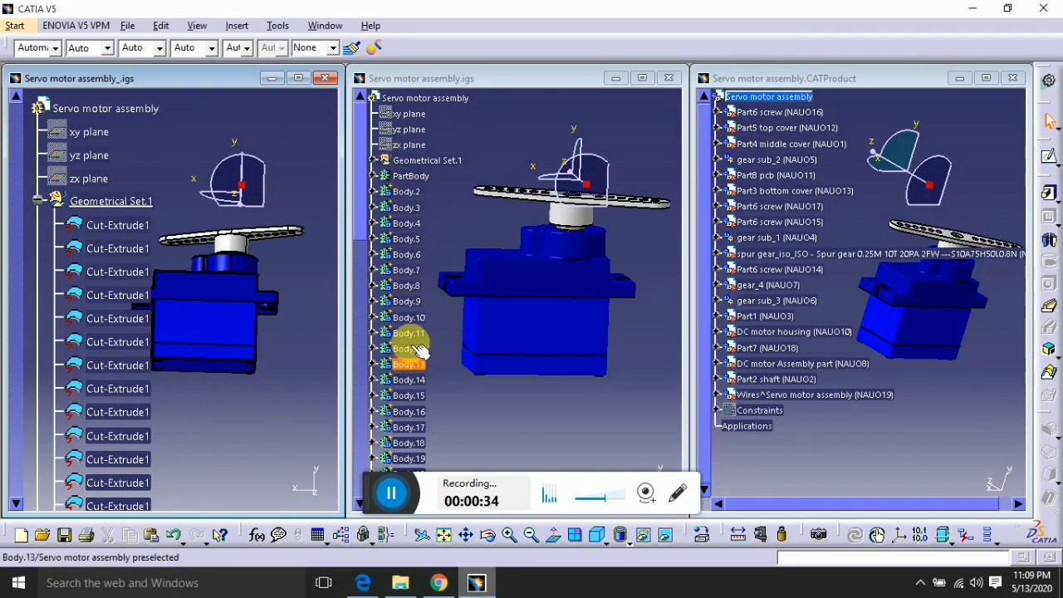
{"action": "left_click", "coordinate": [413, 206]}
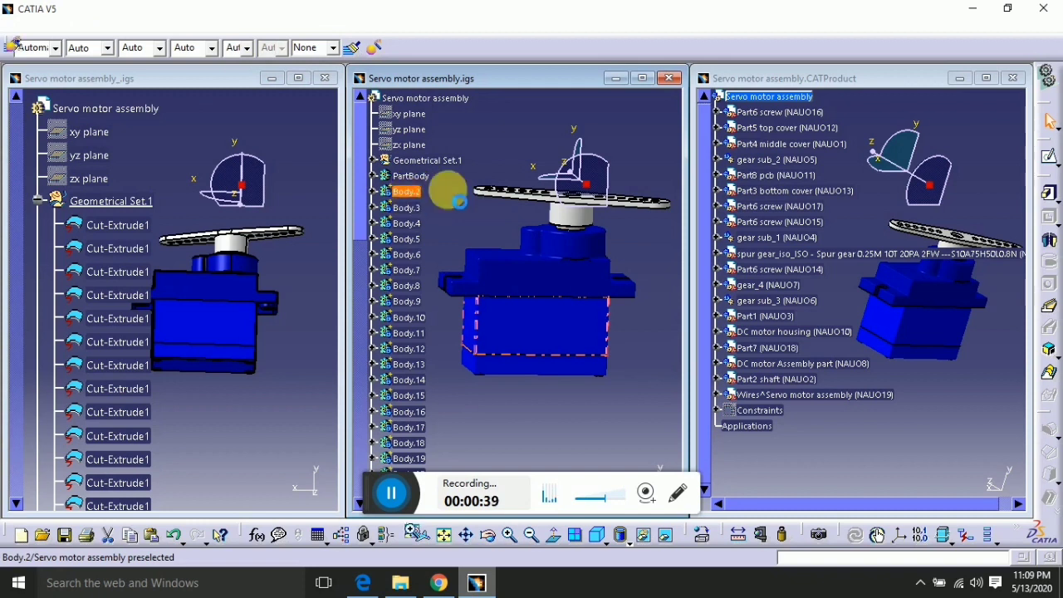
{"action": "left_click", "coordinate": [459, 207]}
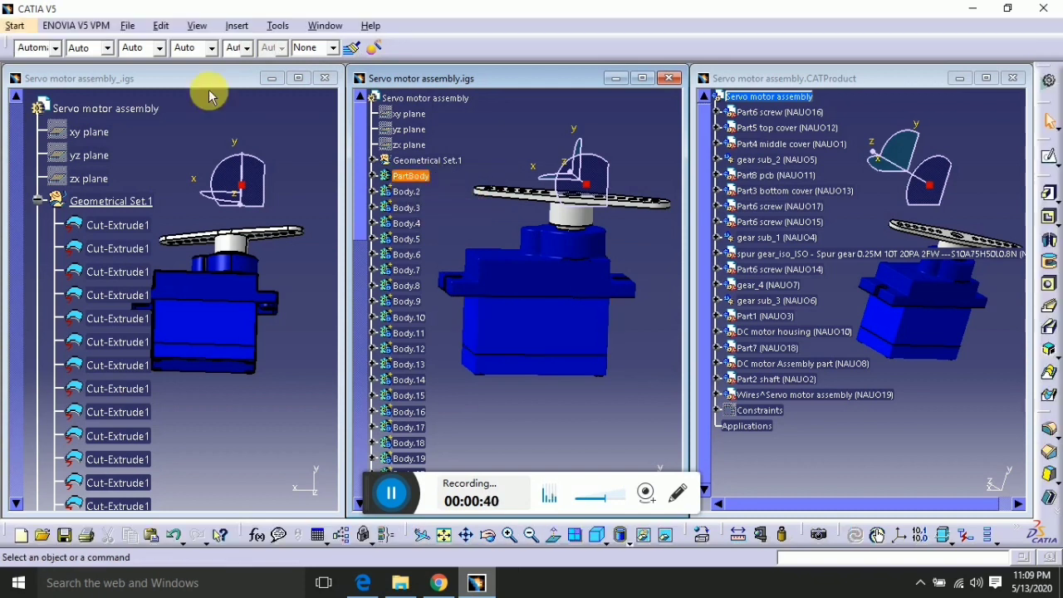
- Set the IGES export representation mode to Solid - Shell in the general compatibility options and confirm
{"action": "left_click", "coordinate": [275, 30]}
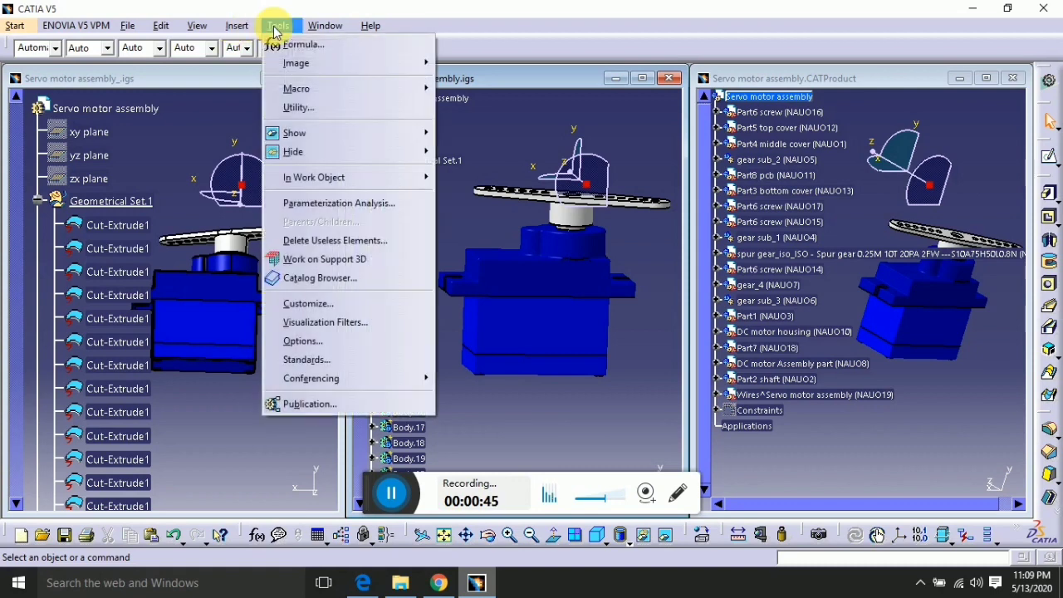
{"action": "left_click", "coordinate": [312, 344]}
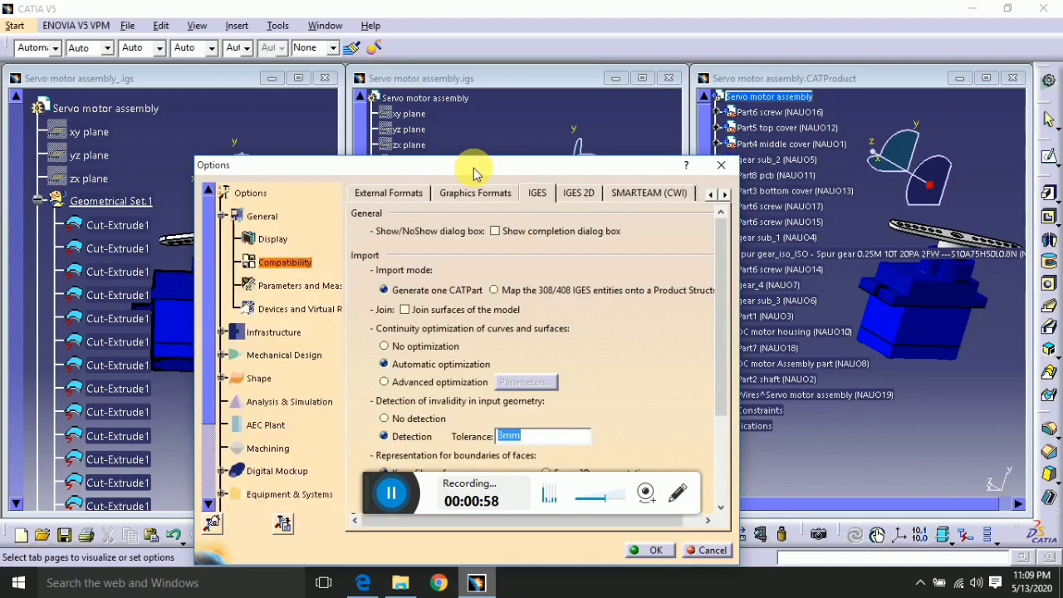
{"action": "left_click_drag", "start_coordinate": [501, 164], "coordinate": [525, 103]}
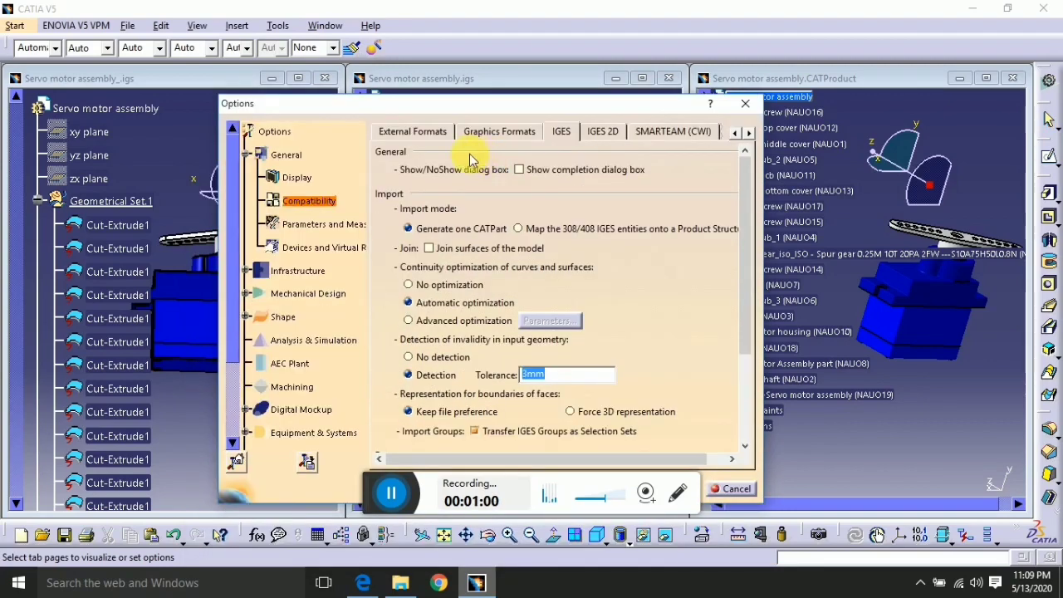
{"action": "left_click", "coordinate": [310, 204]}
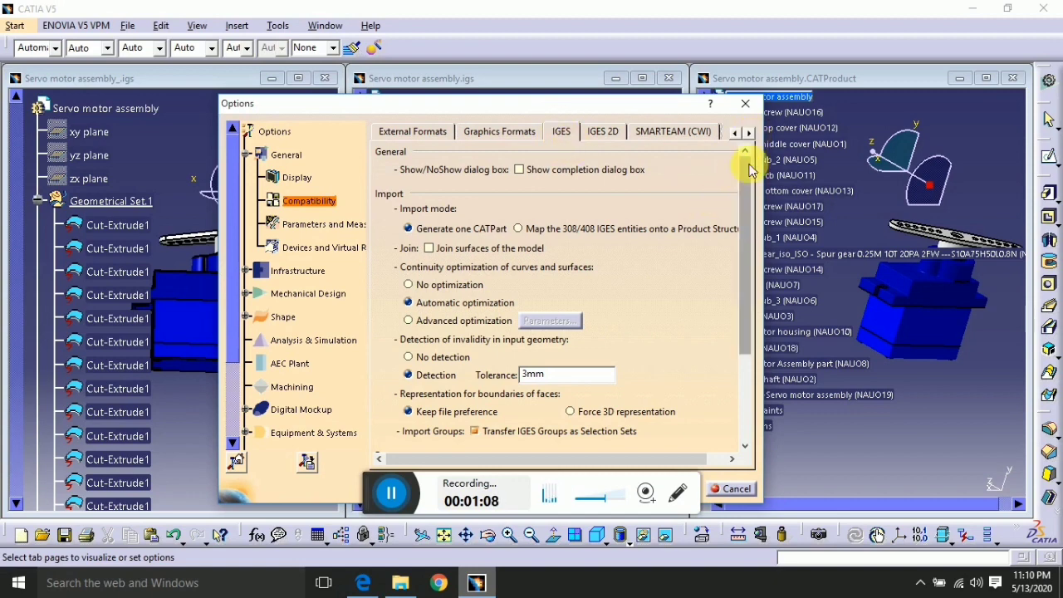
{"action": "left_click_drag", "start_coordinate": [748, 169], "coordinate": [743, 301]}
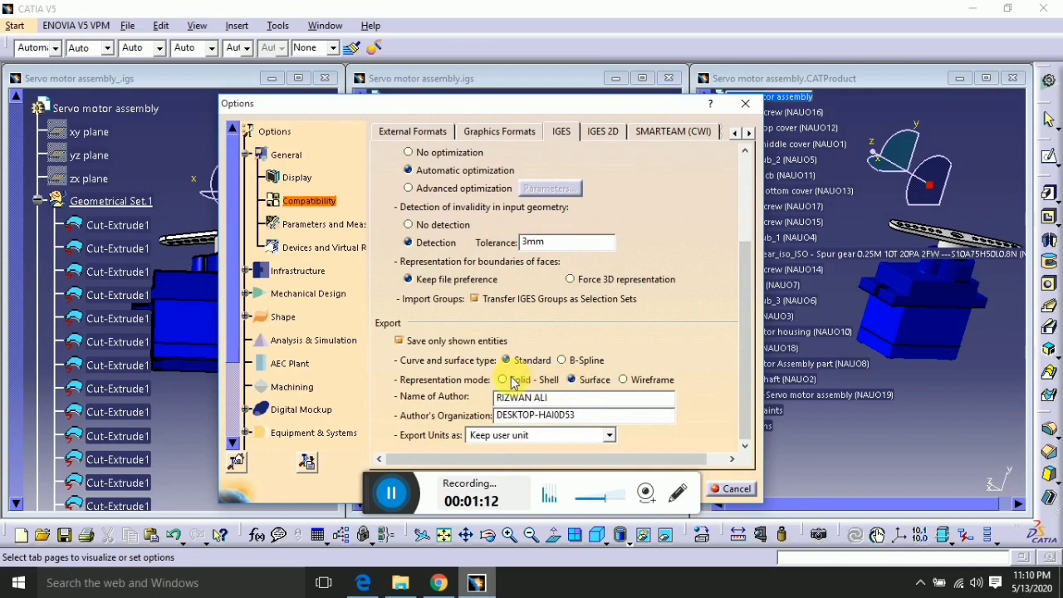
{"action": "left_click", "coordinate": [503, 379]}
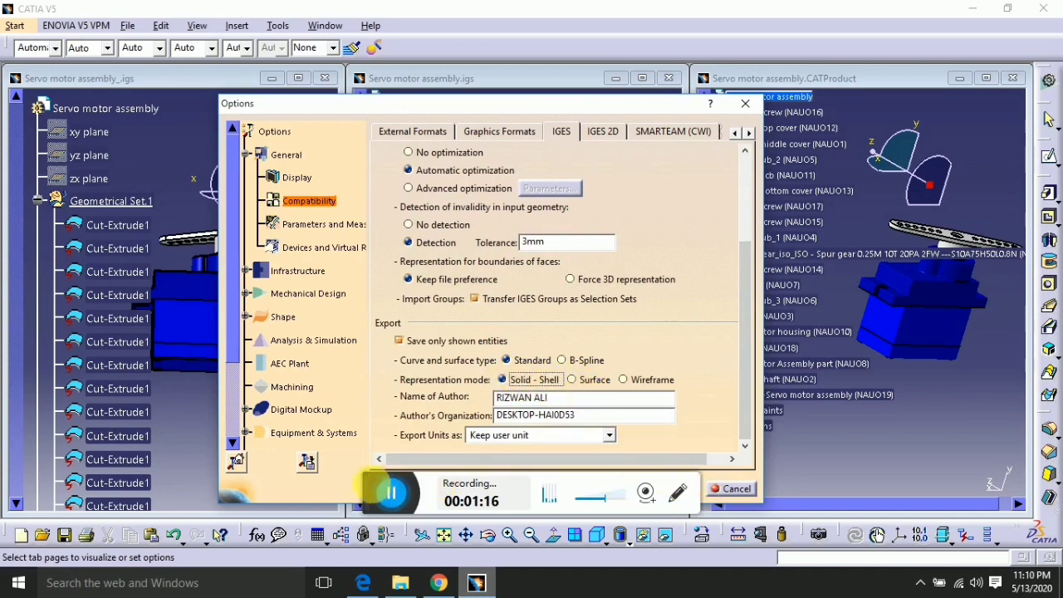
{"action": "left_click_drag", "start_coordinate": [421, 490], "coordinate": [339, 492]}
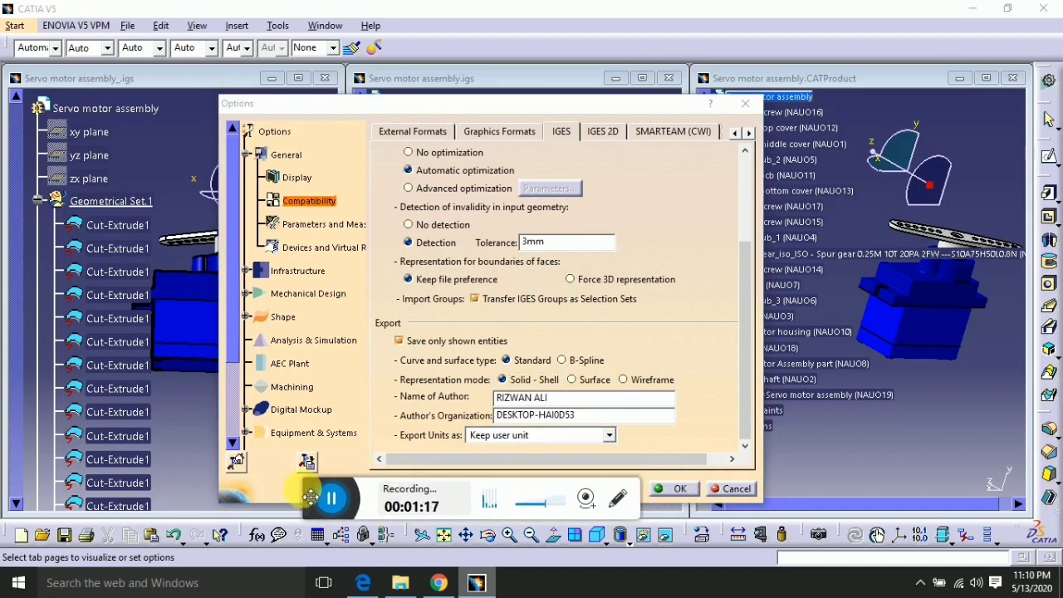
{"action": "left_click", "coordinate": [675, 489]}
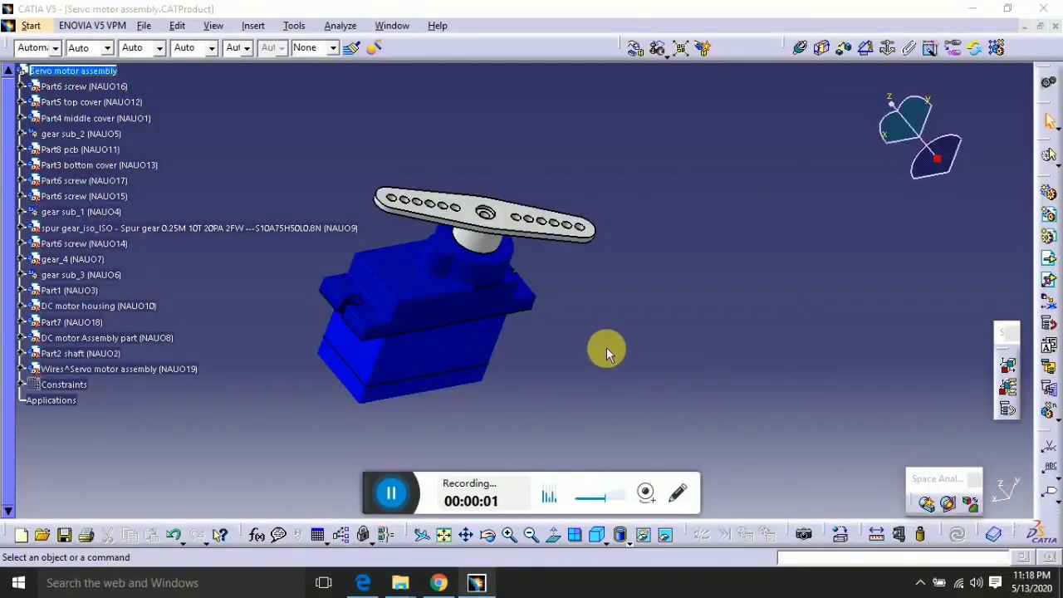
{"action": "middle_click_drag", "start_coordinate": [558, 373], "coordinate": [615, 247]}
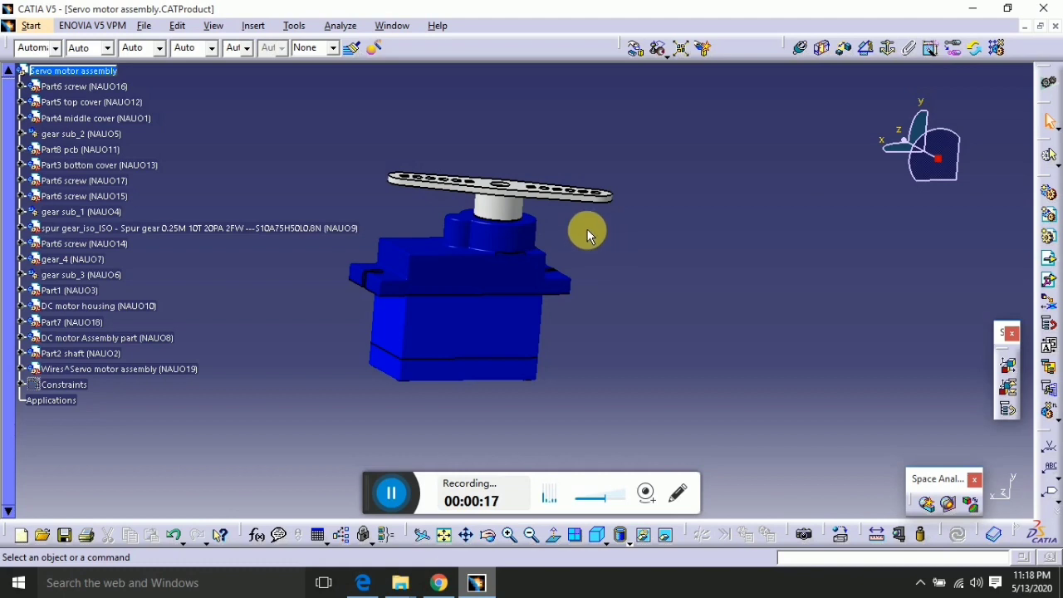
{"action": "middle_click_drag", "start_coordinate": [587, 228], "coordinate": [581, 273]}
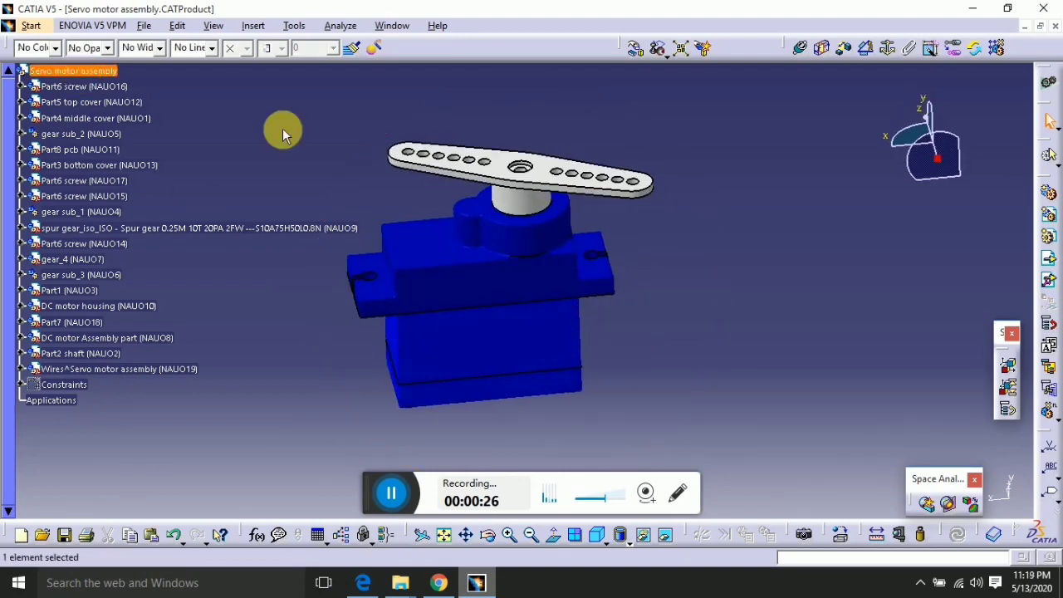
- Save the servo motor assembly in stp format to the STEP FILE folder
{"action": "left_click", "coordinate": [143, 26]}
{"action": "left_click", "coordinate": [172, 146]}
{"action": "left_click", "coordinate": [374, 444]}
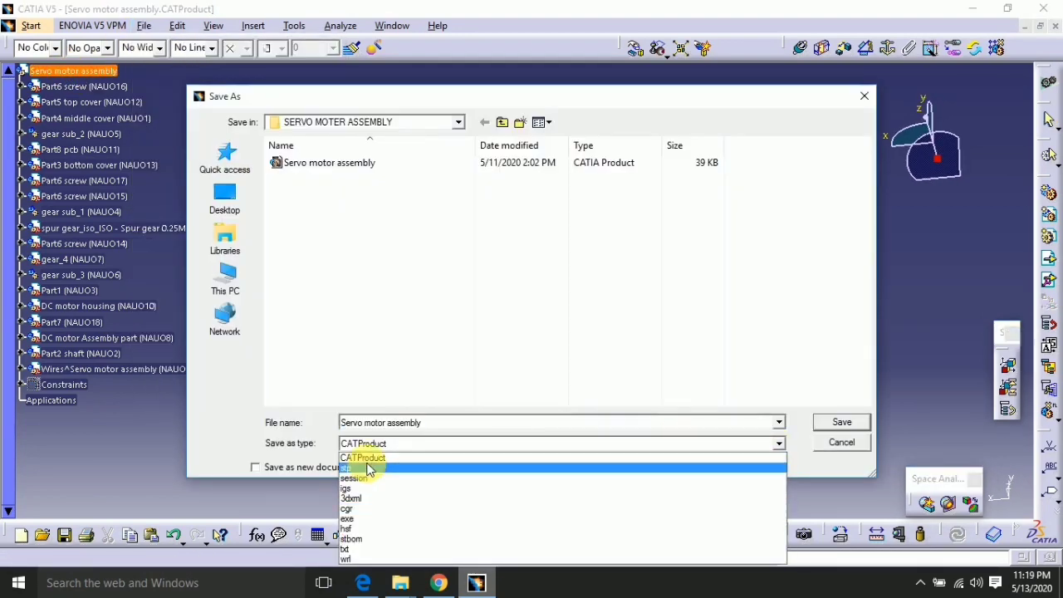
{"action": "left_click", "coordinate": [368, 469]}
{"action": "left_click", "coordinate": [504, 122]}
{"action": "double_click", "coordinate": [307, 189]}
{"action": "left_click", "coordinate": [843, 422]}
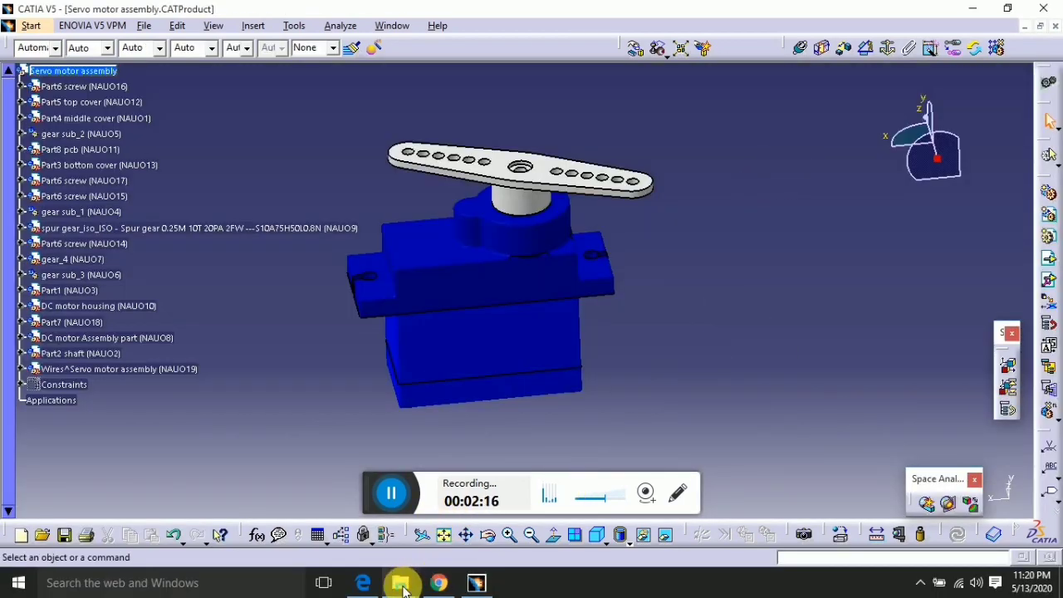
- Open the exported Servo motor assembly.stp from the desktop's STEP FILE folder in CATIA and dismiss the transfer report
{"action": "left_click", "coordinate": [402, 586]}
{"action": "left_click", "coordinate": [356, 495]}
{"action": "left_click", "coordinate": [67, 191]}
{"action": "left_click", "coordinate": [54, 171]}
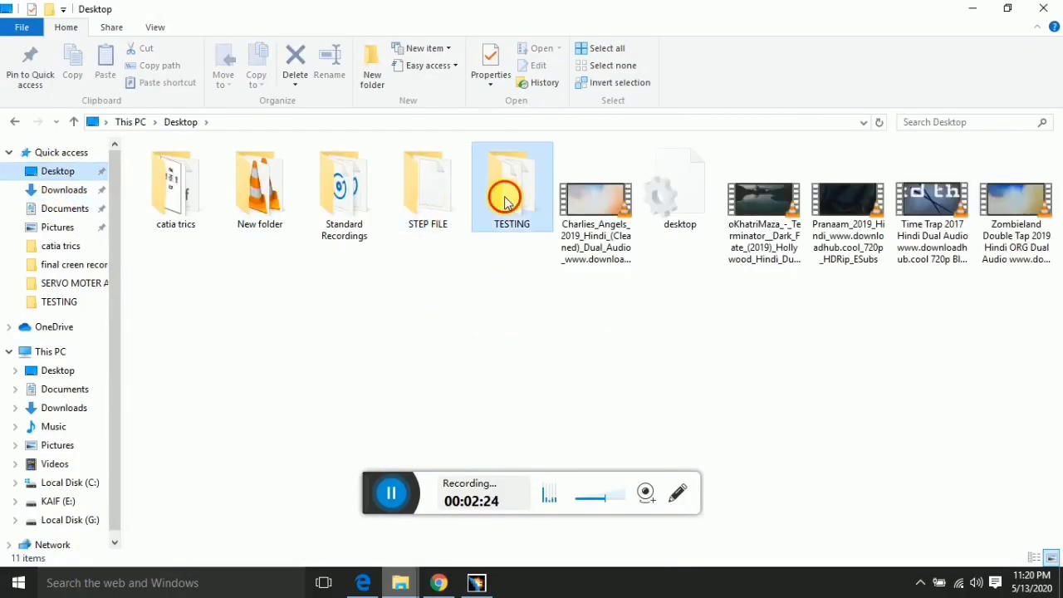
{"action": "double_click", "coordinate": [506, 201]}
{"action": "key", "text": "alt+Left"}
{"action": "double_click", "coordinate": [428, 191]}
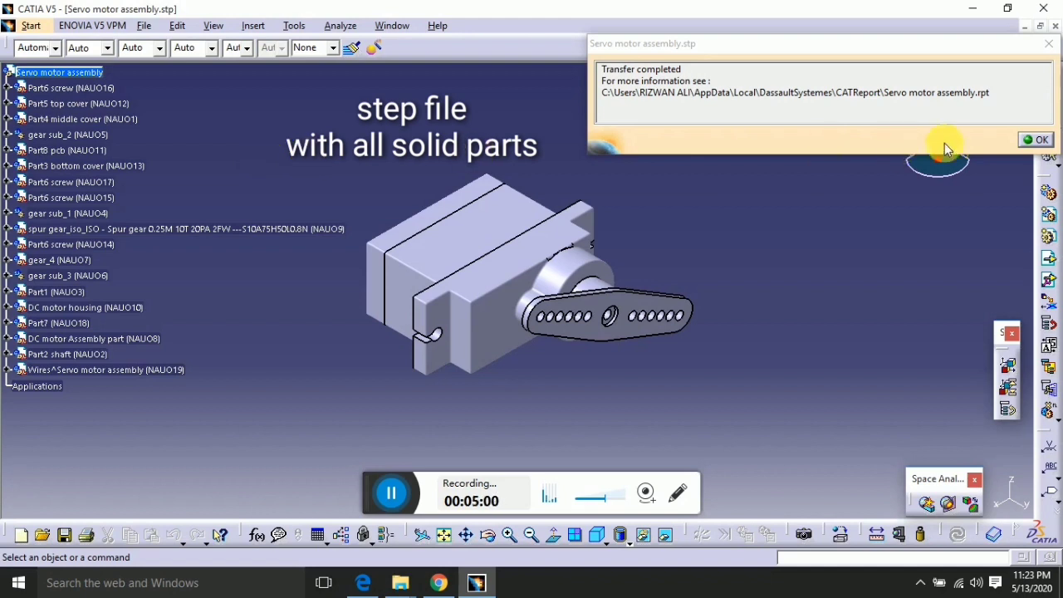
{"action": "left_click", "coordinate": [1036, 140]}
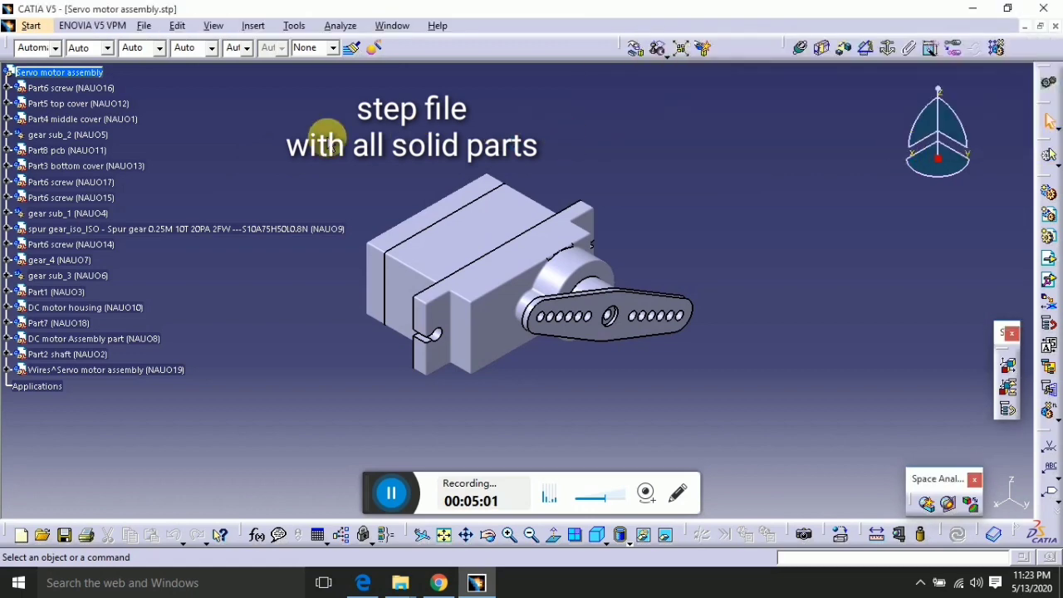
- Tile the Servo motor assembly.stp and Servo motor assembly.CATProduct windows vertically
{"action": "left_click", "coordinate": [391, 26]}
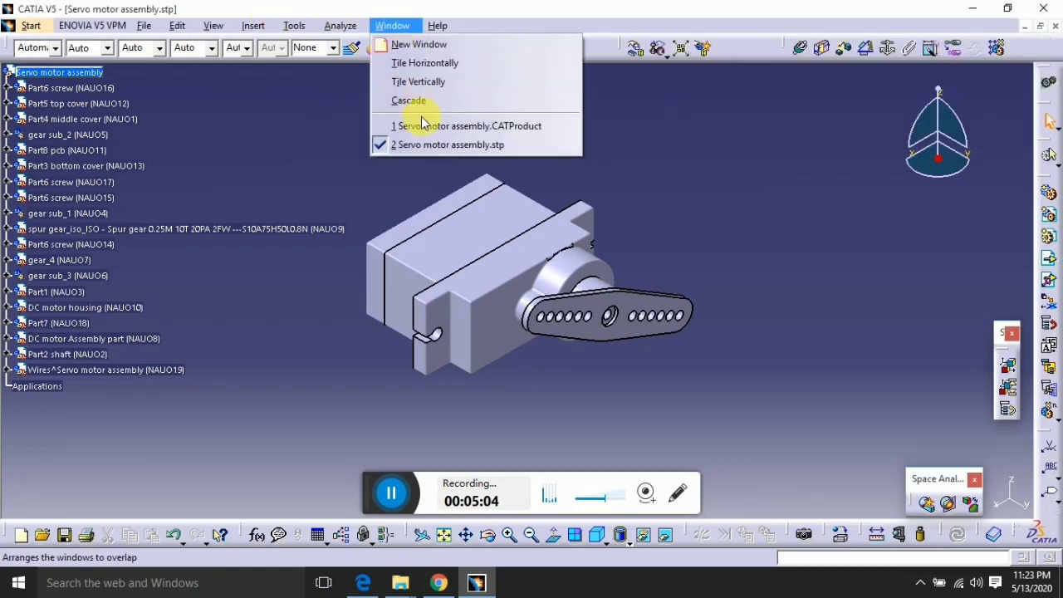
{"action": "left_click", "coordinate": [403, 79]}
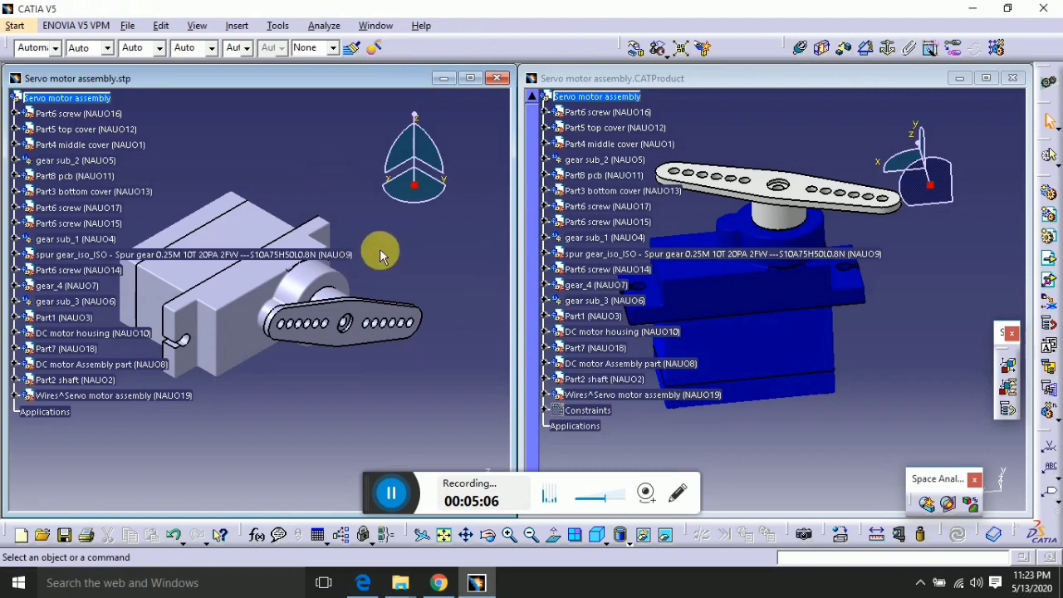
{"action": "middle_click_drag", "start_coordinate": [420, 247], "coordinate": [452, 258]}
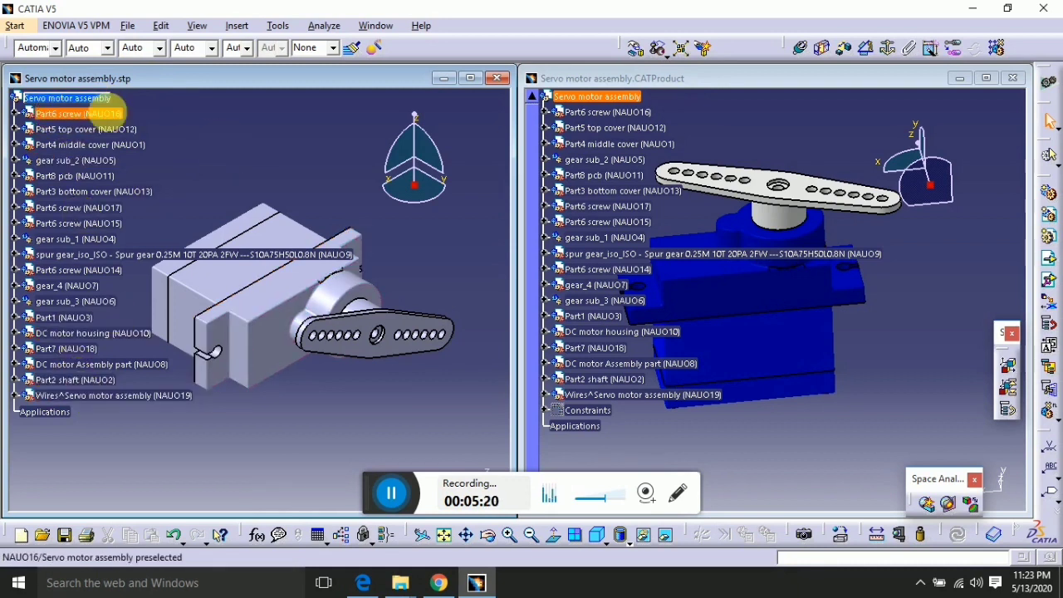
- Compare the specification tree and parts of the STEP servo motor assembly with the original CATProduct
{"action": "left_click", "coordinate": [71, 100]}
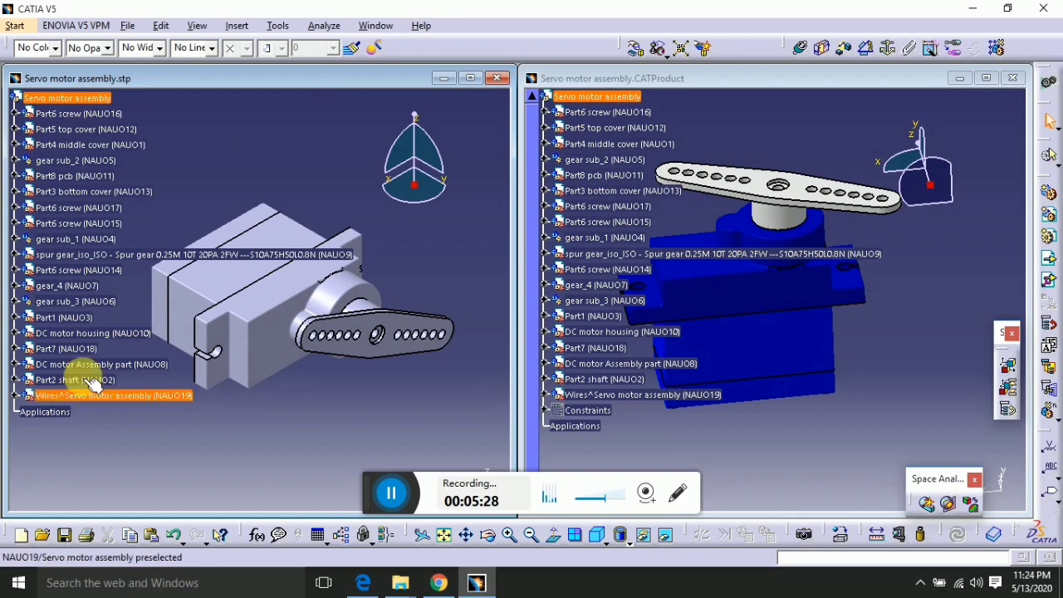
{"action": "left_click", "coordinate": [233, 140]}
{"action": "middle_click_drag", "start_coordinate": [230, 141], "coordinate": [266, 157]}
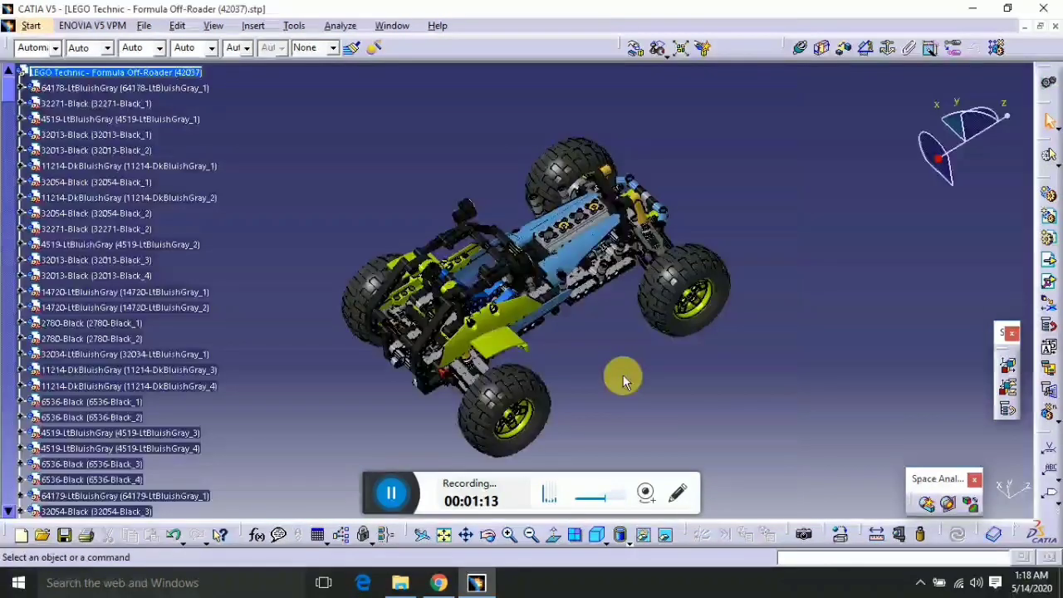
- Examine the LEGO Technic Formula Off-Roader and Trek Session DH STEP assemblies from several angles
{"action": "middle_click_drag", "start_coordinate": [581, 382], "coordinate": [553, 266]}
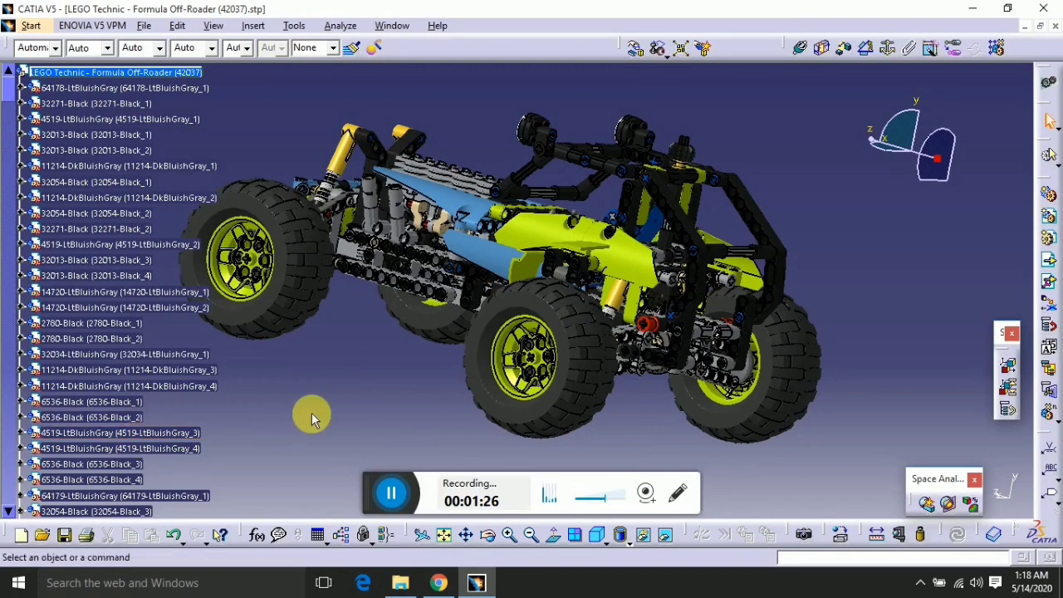
{"action": "left_click", "coordinate": [393, 26]}
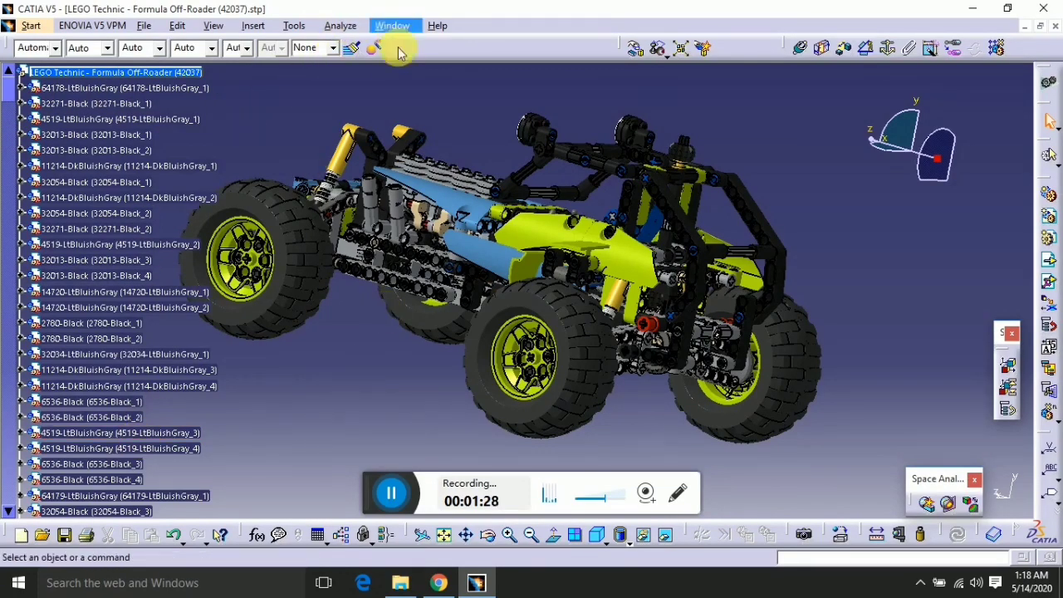
{"action": "left_click", "coordinate": [436, 127]}
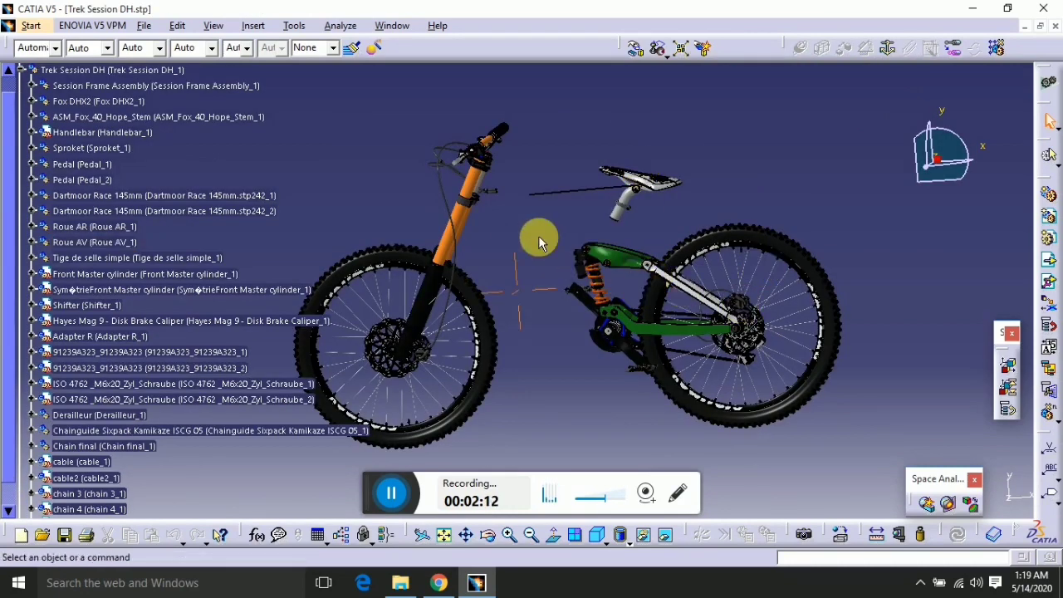
{"action": "middle_click_drag", "start_coordinate": [575, 227], "coordinate": [608, 241]}
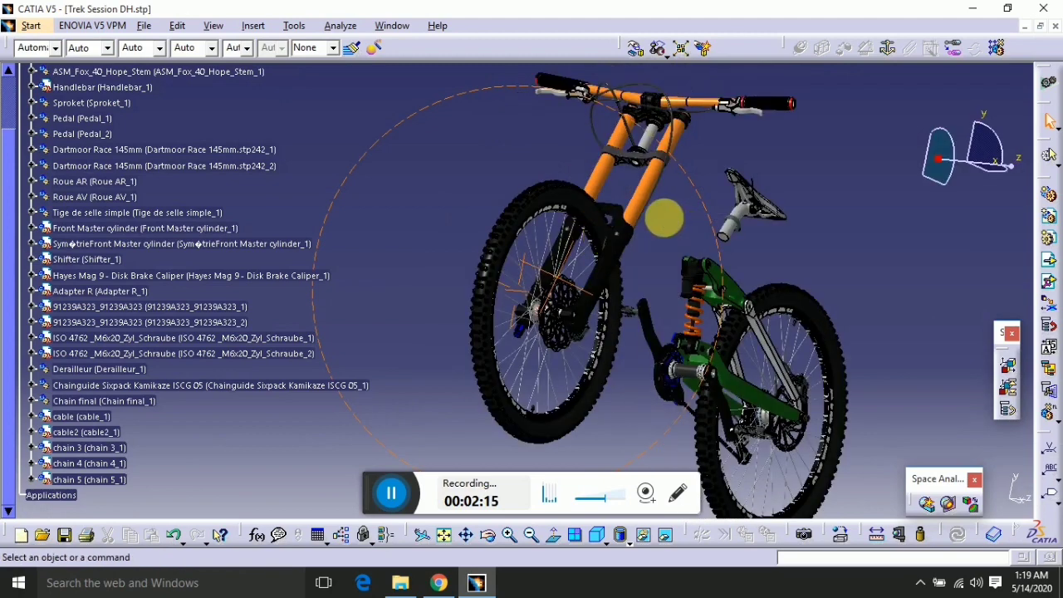
{"action": "middle_click_drag", "start_coordinate": [524, 265], "coordinate": [467, 297]}
{"action": "middle_click_drag", "start_coordinate": [524, 246], "coordinate": [474, 304]}
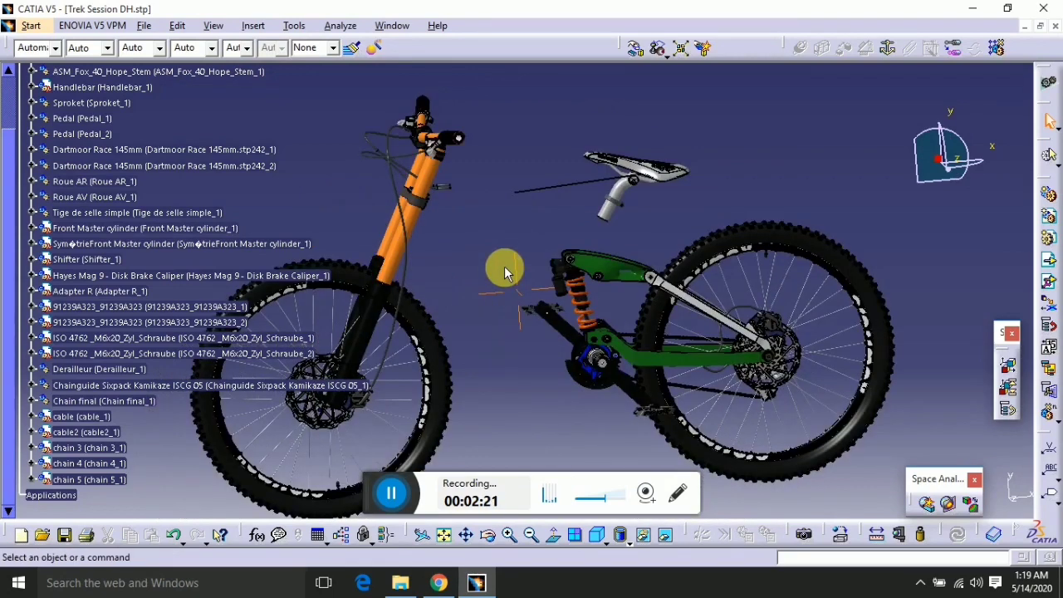
{"action": "middle_click_drag", "start_coordinate": [504, 266], "coordinate": [558, 222]}
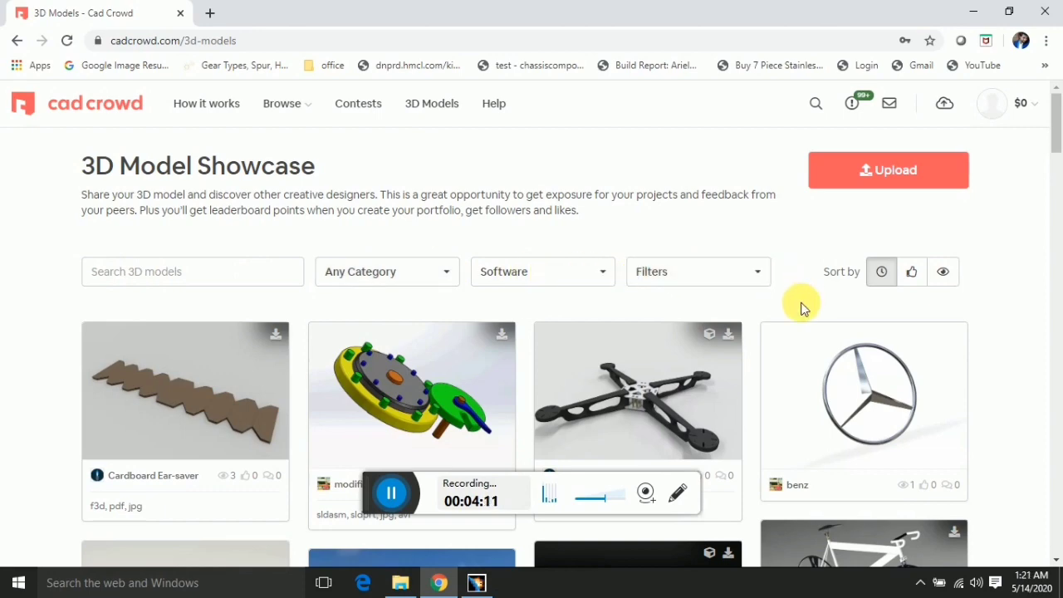
- Browse the 3D Model Showcase on the Cad Crowd website in Chrome, checking the models and their offered file formats
{"action": "scroll", "coordinate": [799, 310], "scroll_direction": "down", "scroll_amount": 3}
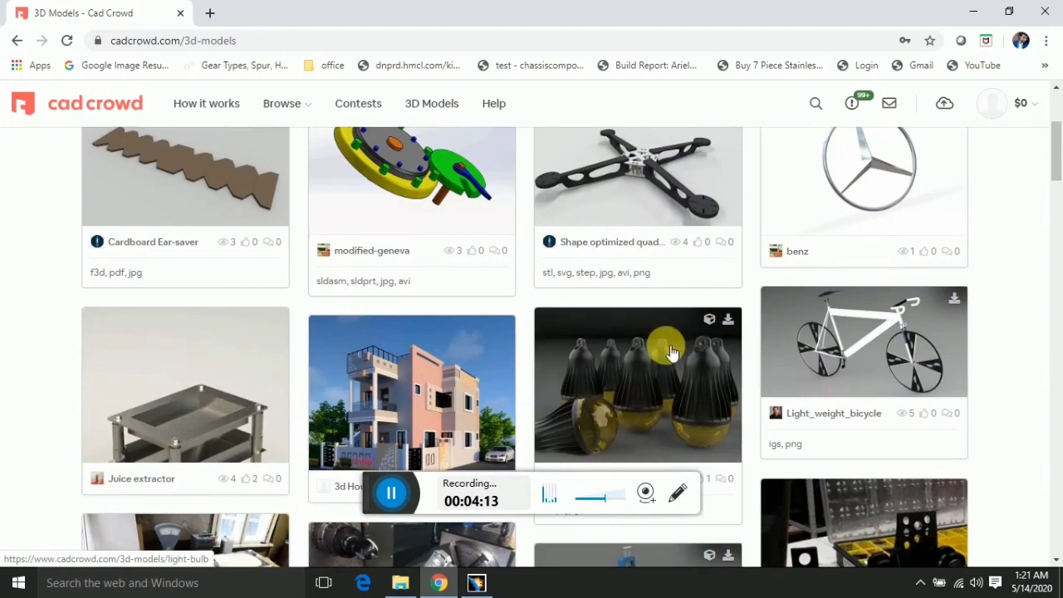
{"action": "scroll", "coordinate": [671, 353], "scroll_direction": "down", "scroll_amount": 4}
{"action": "scroll", "coordinate": [747, 396], "scroll_direction": "down", "scroll_amount": 2}
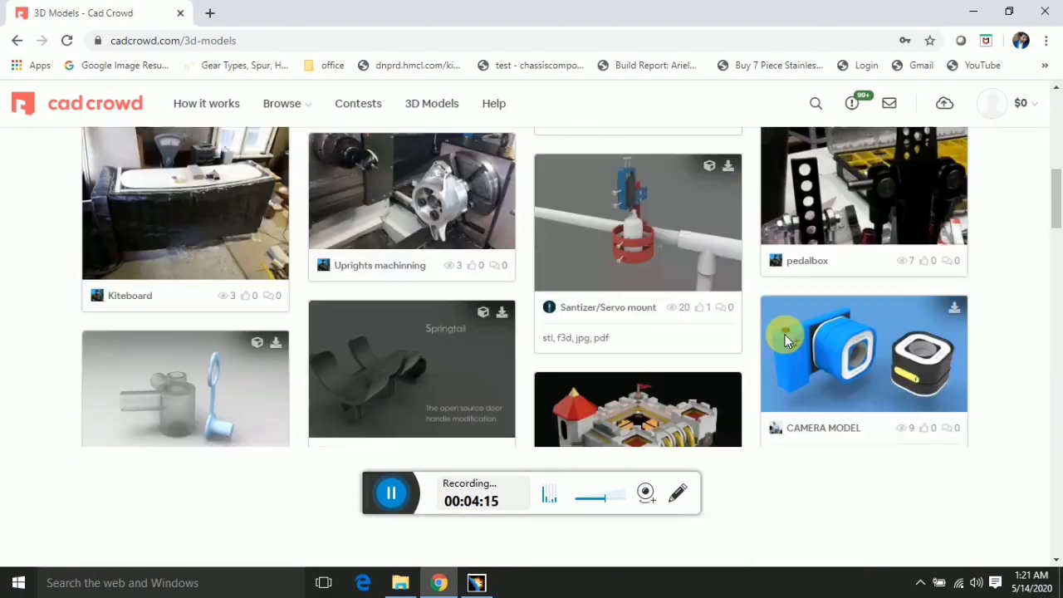
{"action": "scroll", "coordinate": [787, 341], "scroll_direction": "down", "scroll_amount": 3}
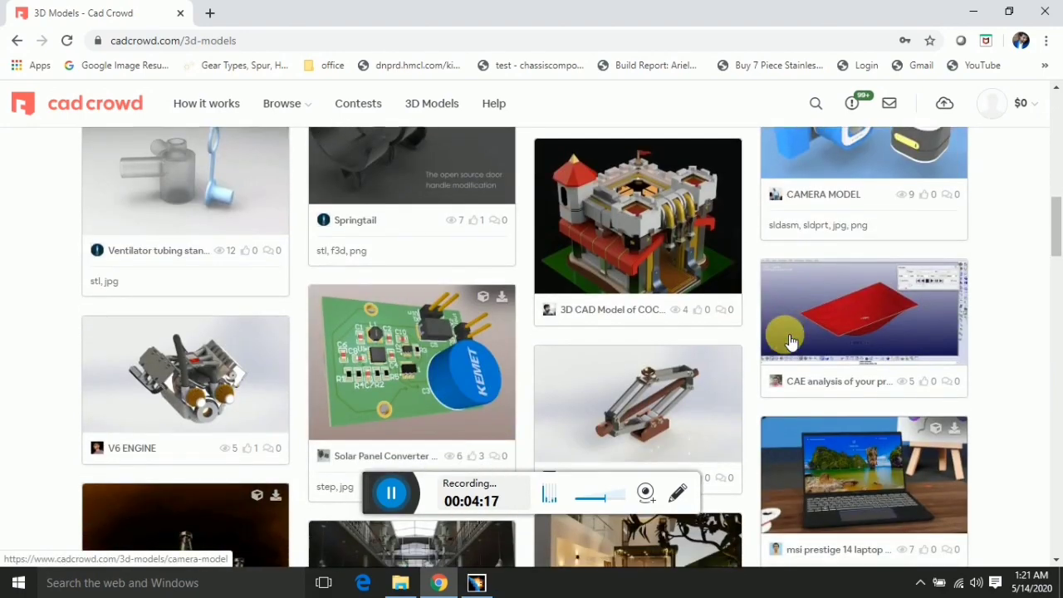
{"action": "scroll", "coordinate": [789, 341], "scroll_direction": "down", "scroll_amount": 1}
{"action": "scroll", "coordinate": [787, 343], "scroll_direction": "down", "scroll_amount": 2}
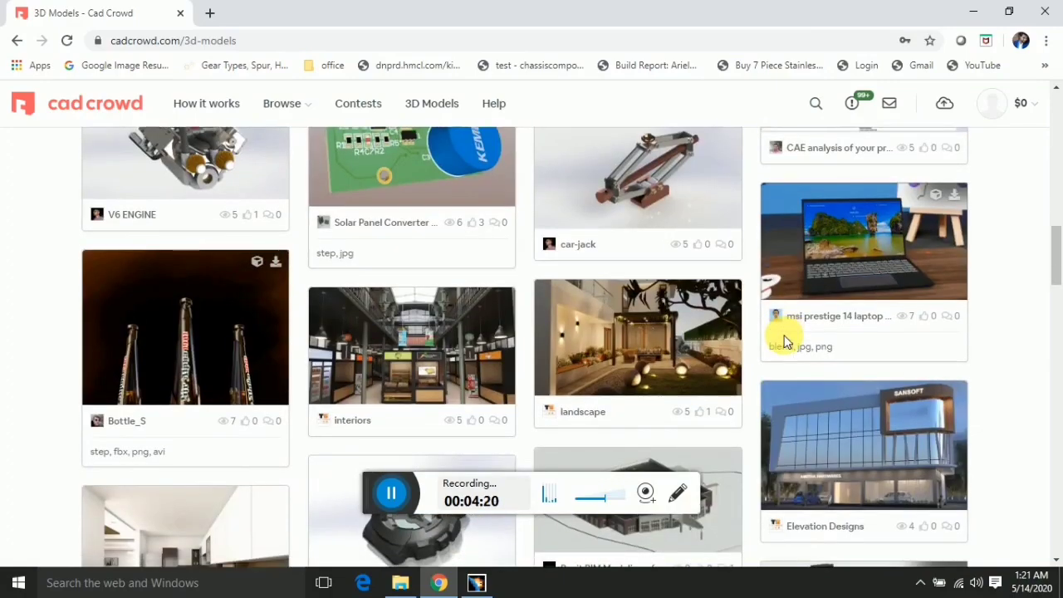
{"action": "scroll", "coordinate": [784, 341], "scroll_direction": "down", "scroll_amount": 1}
{"action": "scroll", "coordinate": [784, 336], "scroll_direction": "down", "scroll_amount": 2}
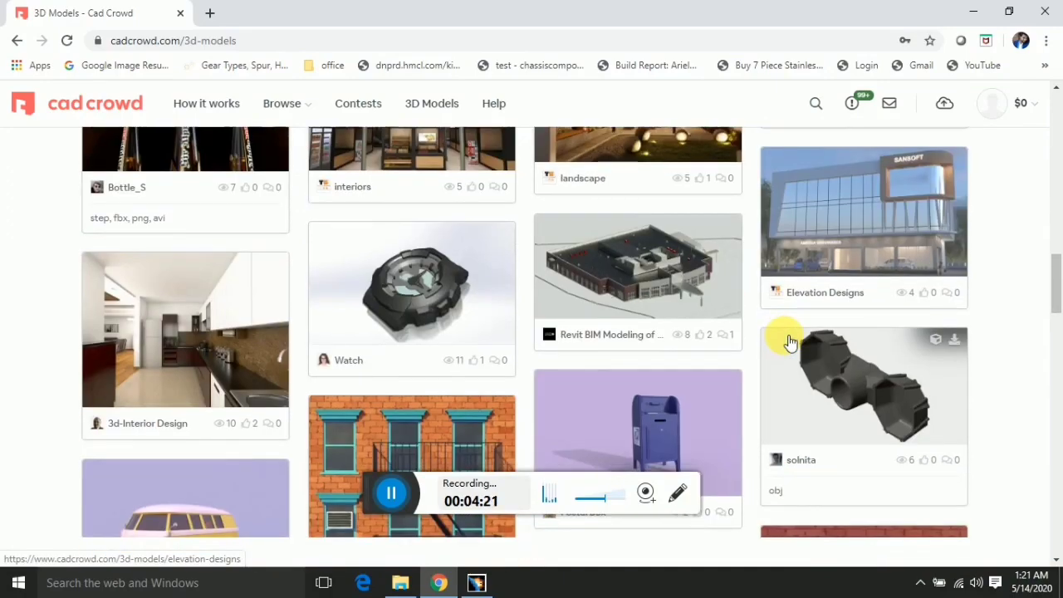
{"action": "scroll", "coordinate": [789, 342], "scroll_direction": "down", "scroll_amount": 1}
{"action": "scroll", "coordinate": [787, 343], "scroll_direction": "down", "scroll_amount": 3}
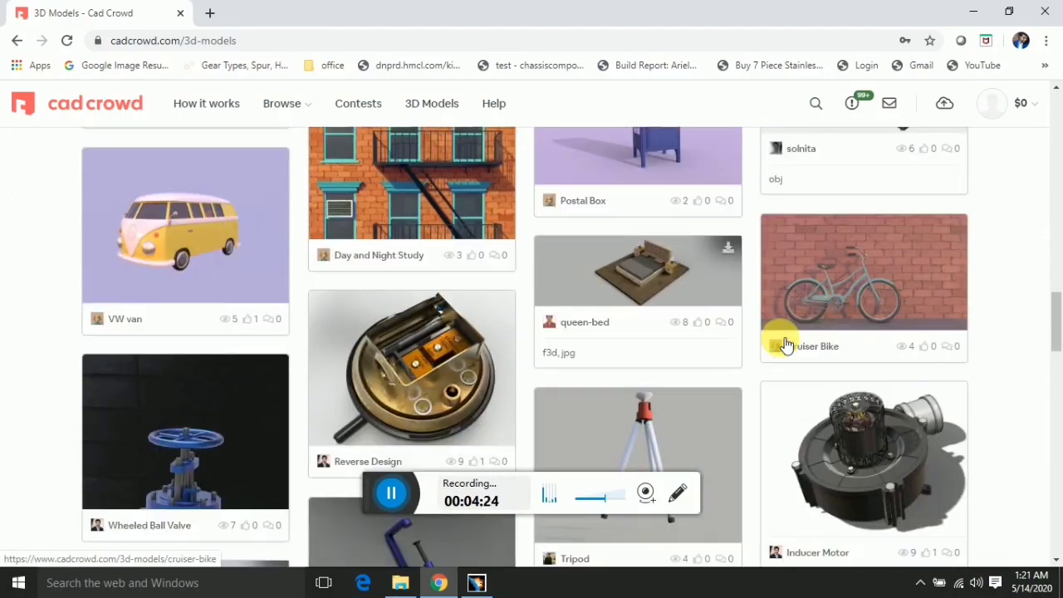
{"action": "scroll", "coordinate": [786, 345], "scroll_direction": "down", "scroll_amount": 3}
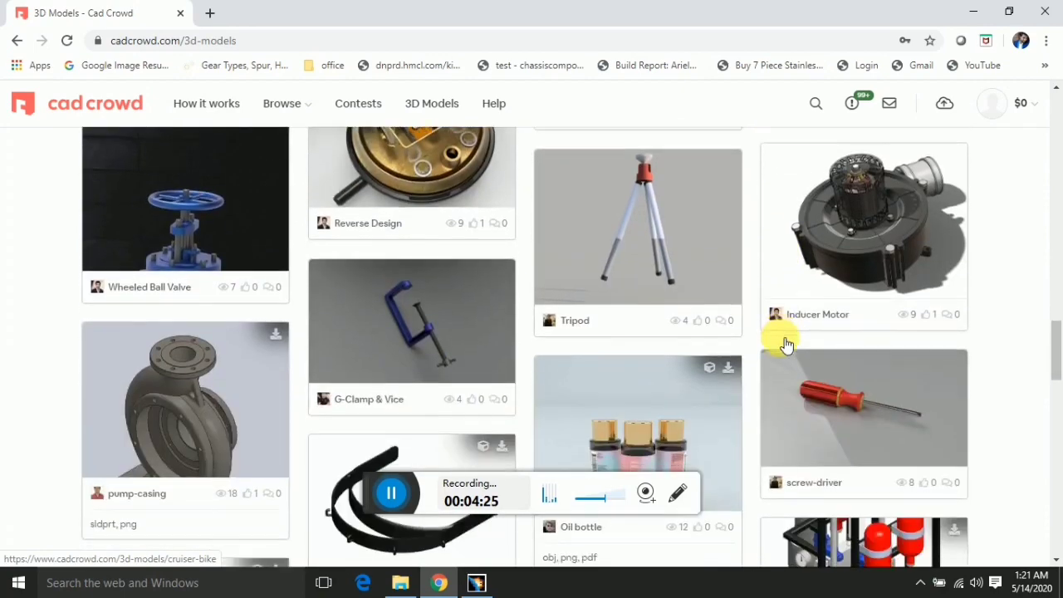
{"action": "scroll", "coordinate": [786, 345], "scroll_direction": "down", "scroll_amount": 3}
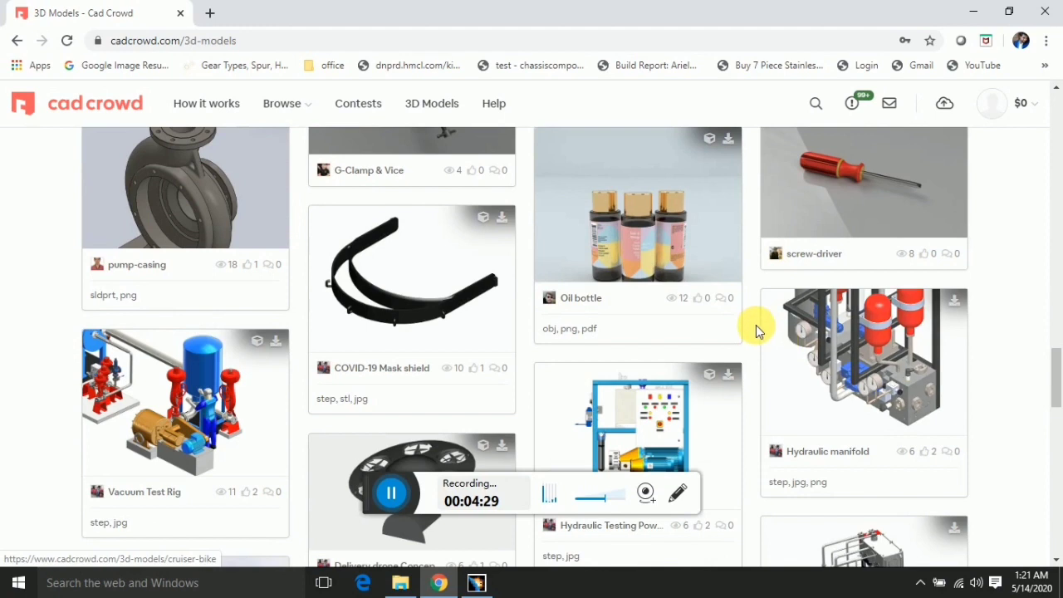
{"action": "left_click", "coordinate": [394, 493]}
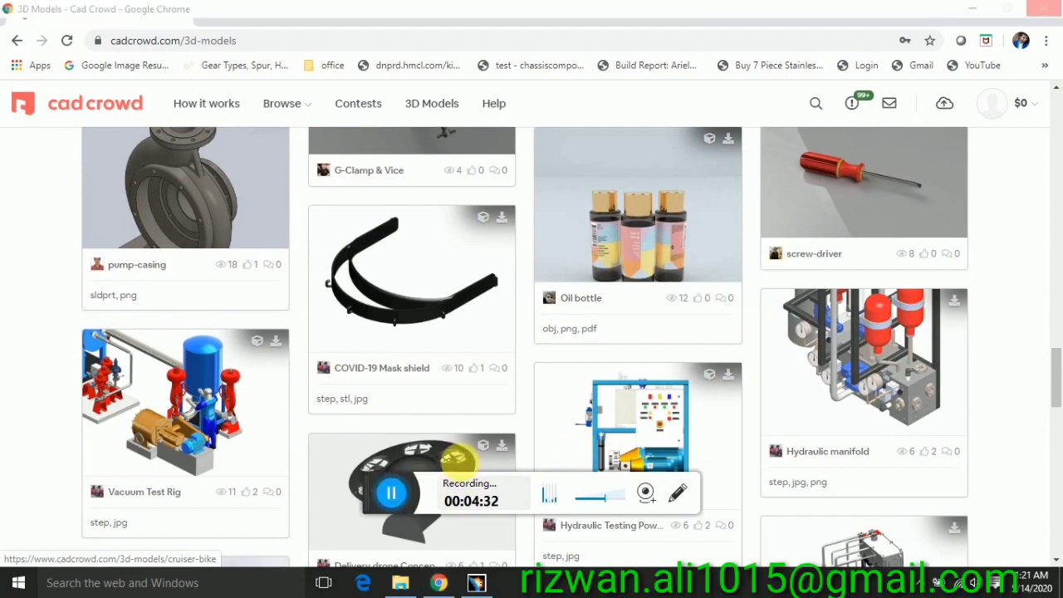